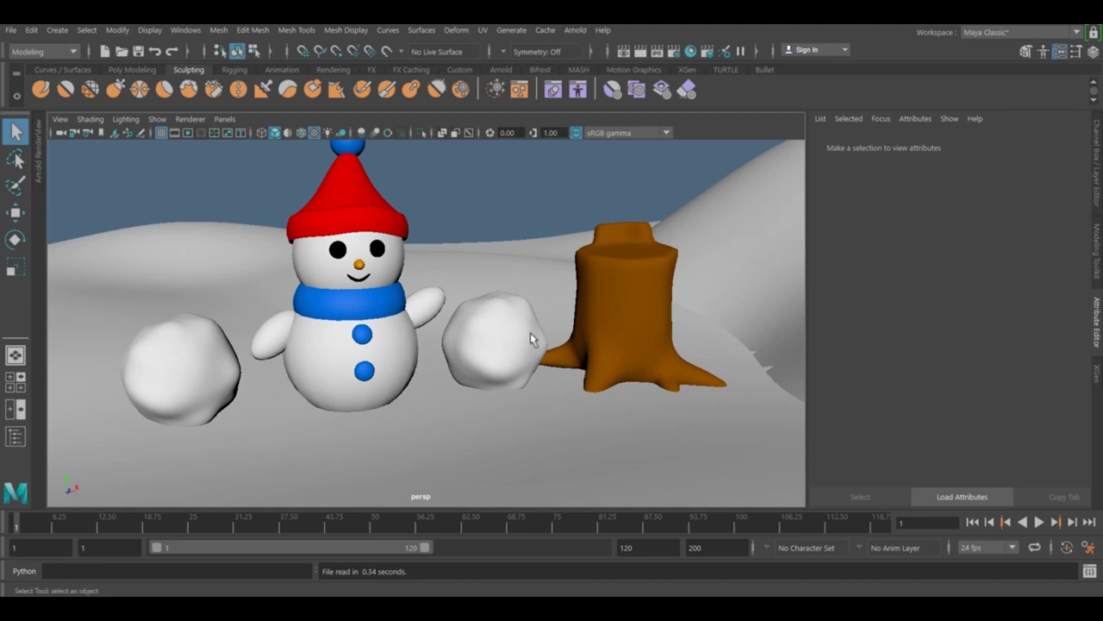
Orbit, pan and zoom the view to frame the snowman and snowballs front-on
alt+right_drag(609, 326, 497, 316)
alt+middle_drag(496, 316, 491, 327)
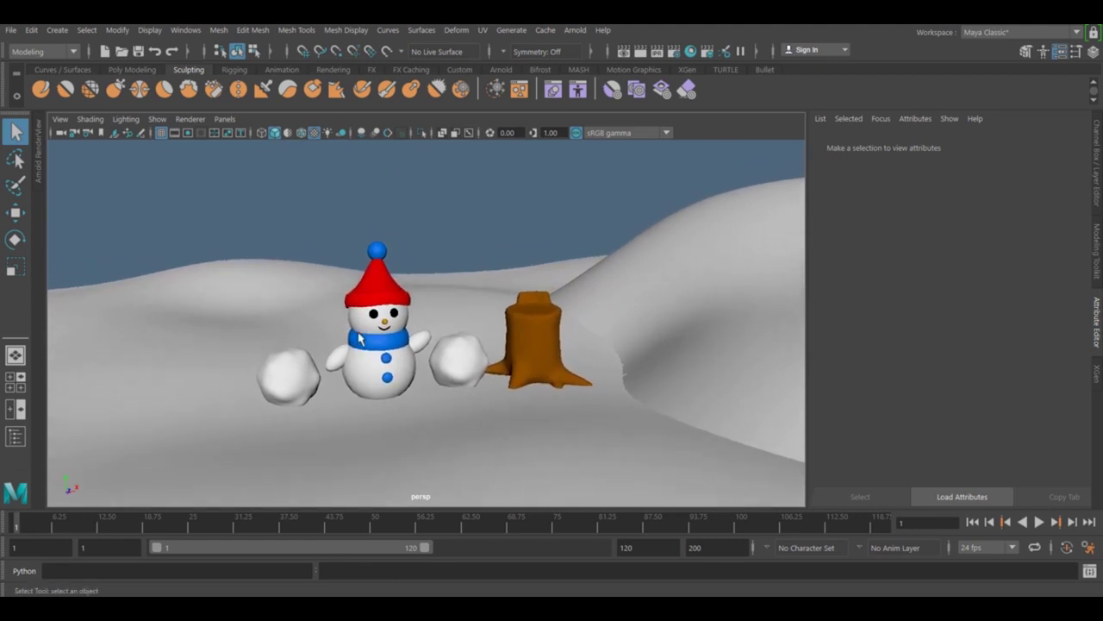
alt+middle_drag(549, 348, 465, 364)
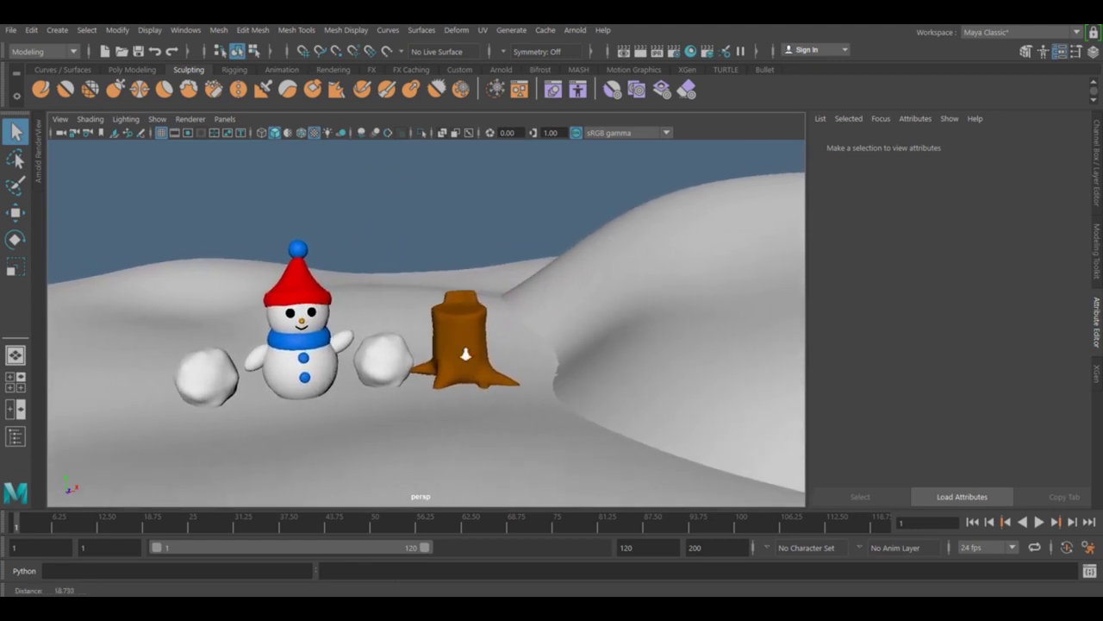
alt+right_drag(466, 365, 557, 311)
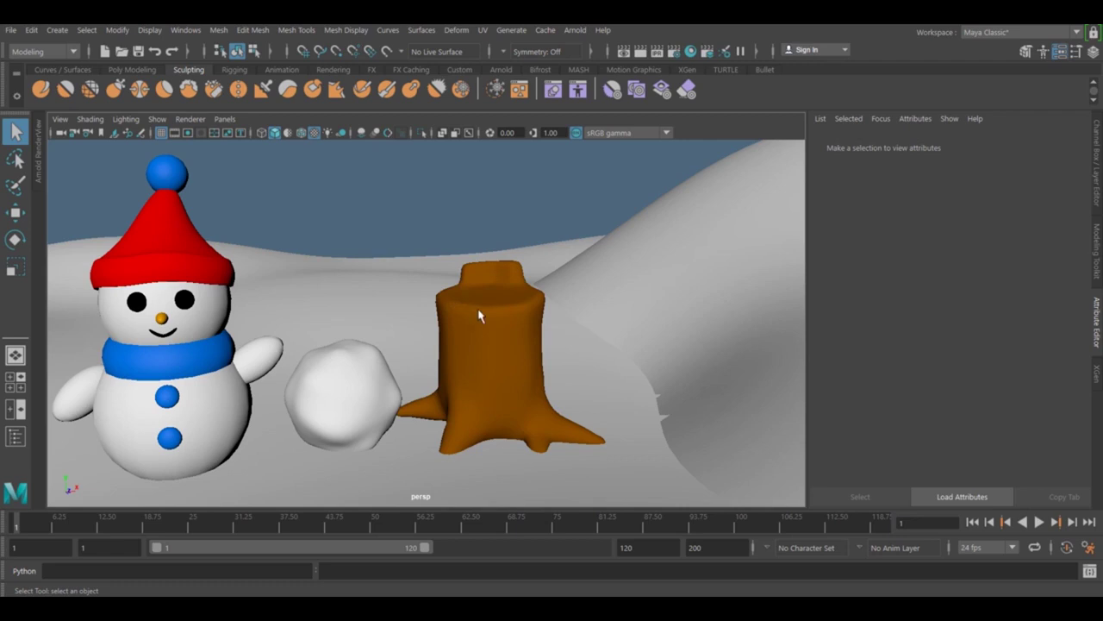
alt+right_drag(559, 304, 578, 344)
alt+drag(578, 345, 560, 349)
alt+right_drag(560, 349, 587, 273)
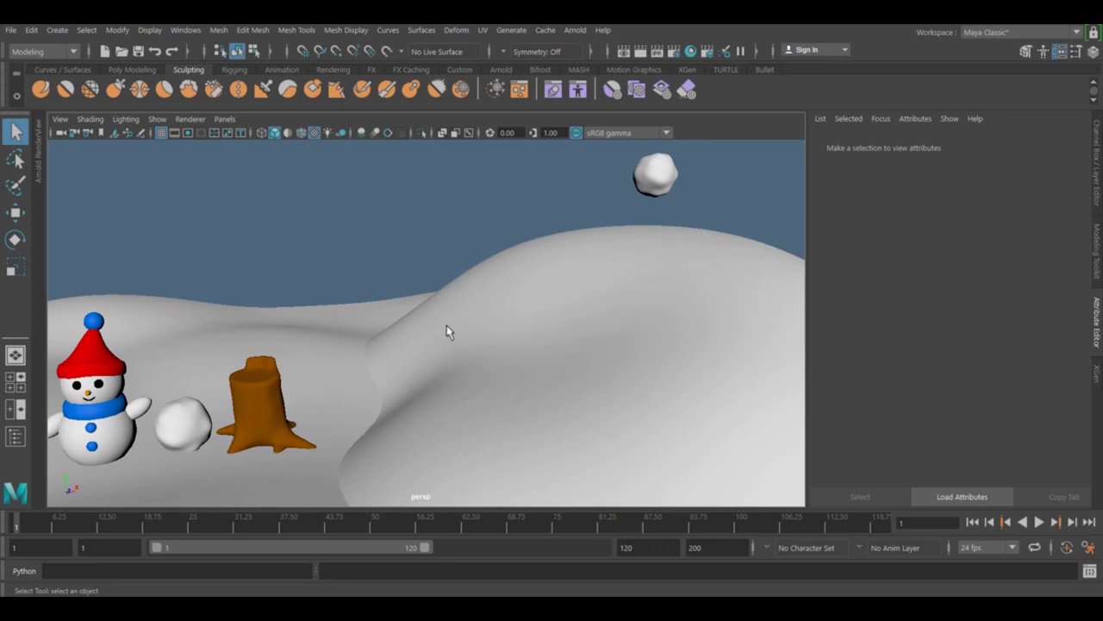
alt+drag(405, 378, 517, 276)
alt+right_drag(517, 276, 586, 284)
alt+drag(586, 284, 483, 405)
alt+right_drag(482, 406, 549, 392)
alt+middle_drag(549, 393, 561, 377)
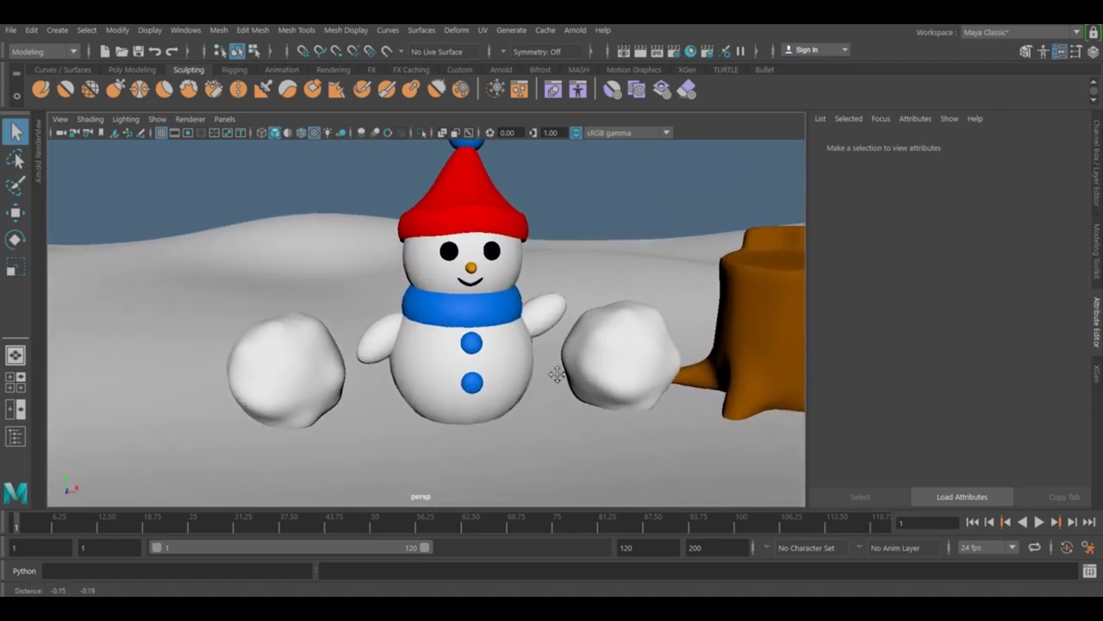
Select the left snowball and the snowman's body in turn, then zoom back out
click(283, 360)
scroll(264, 337, up, 1)
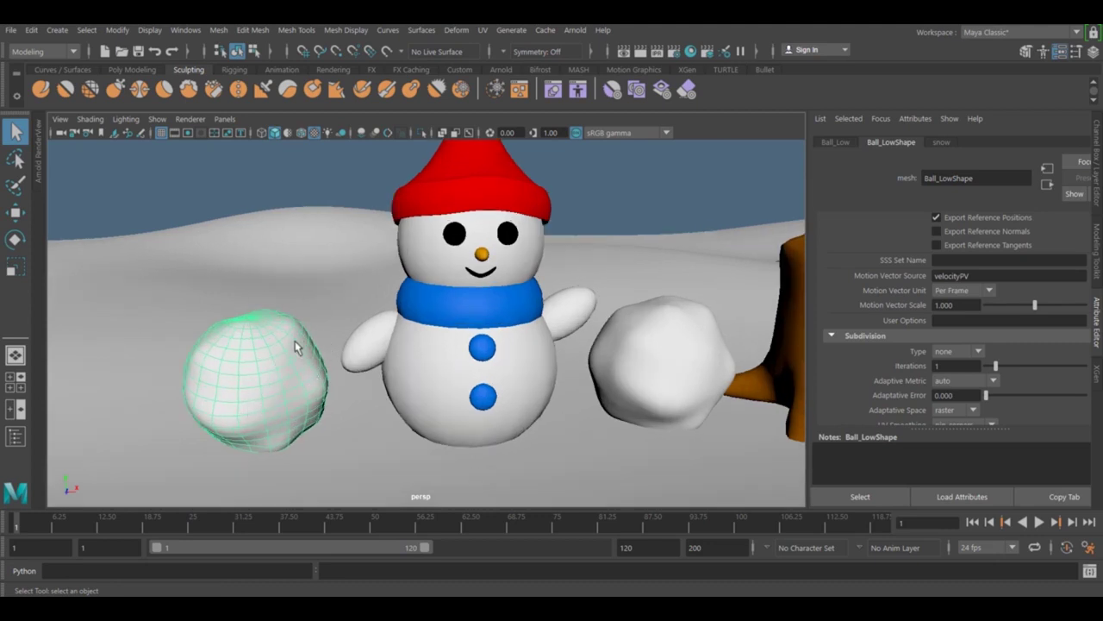
click(431, 383)
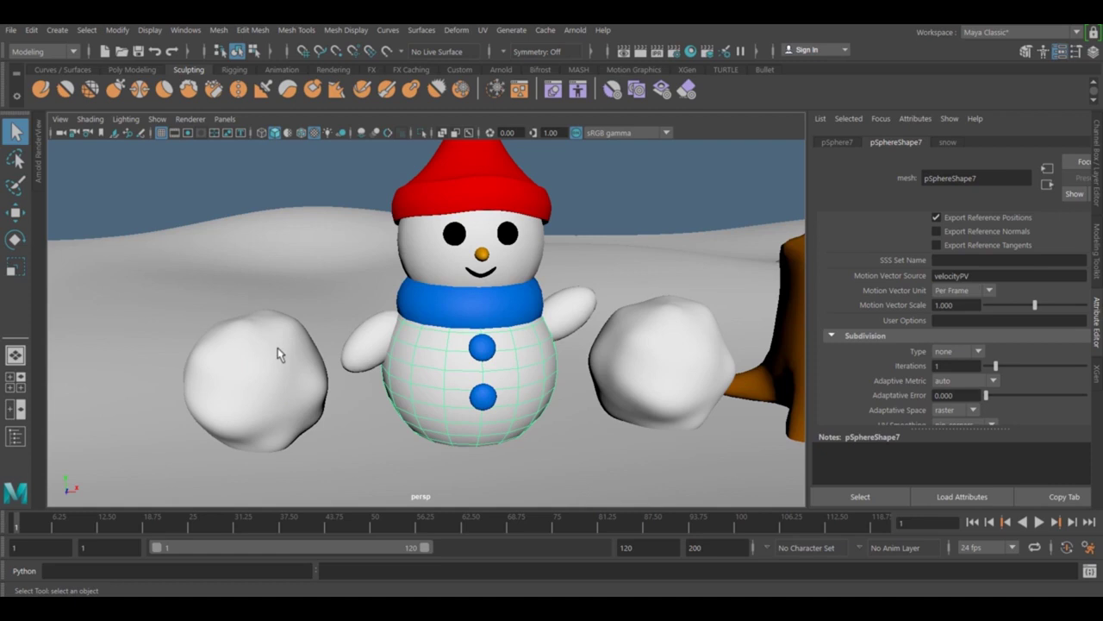
click(291, 393)
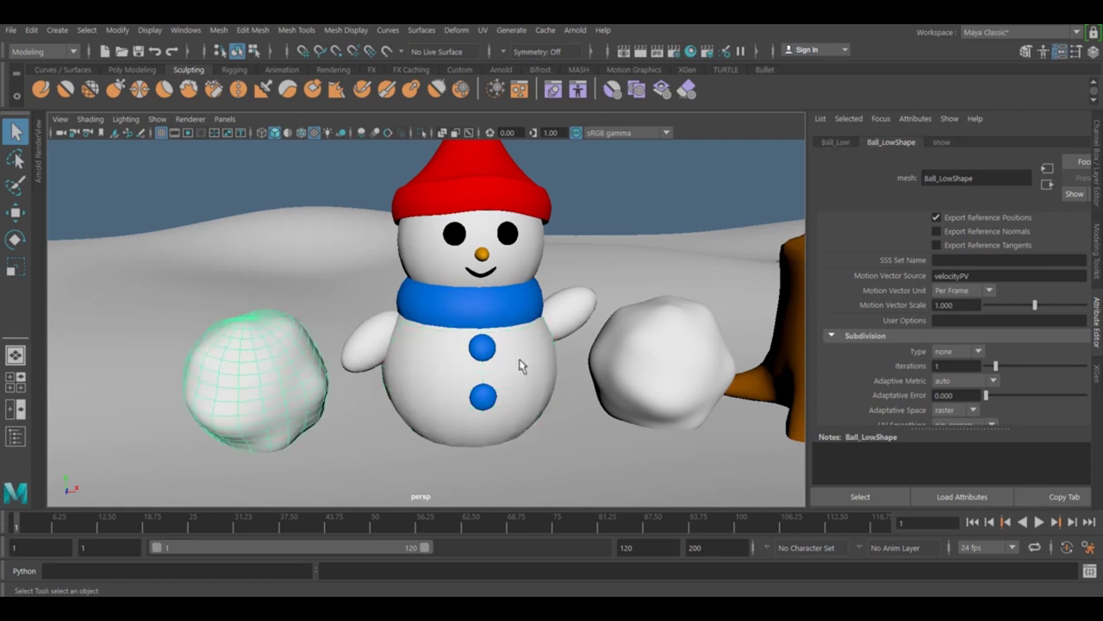
click(519, 366)
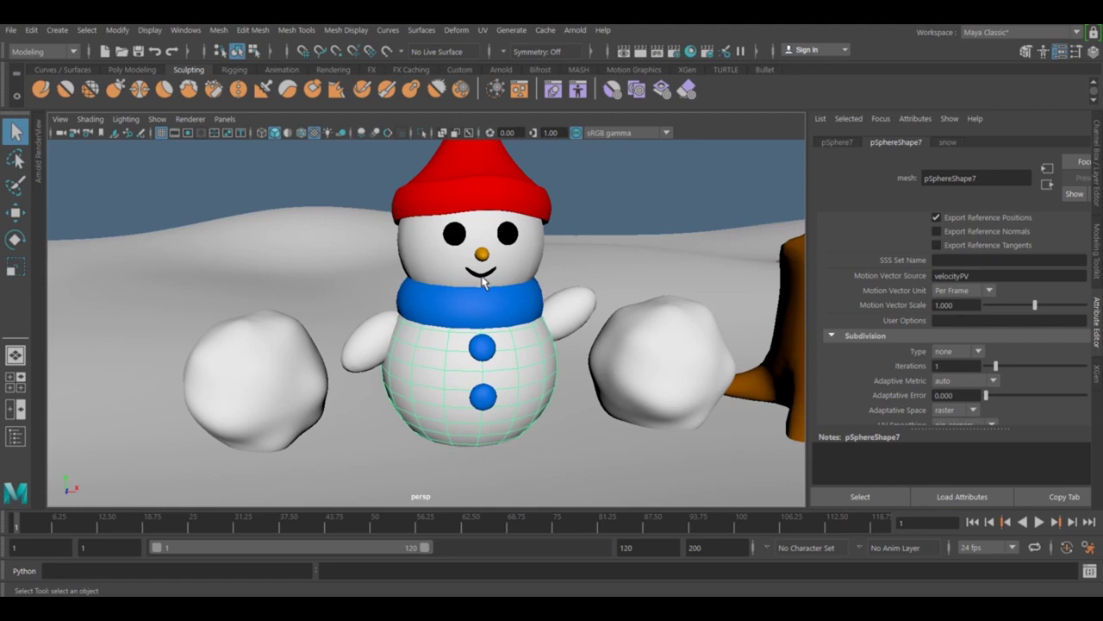
scroll(546, 330, down, 10)
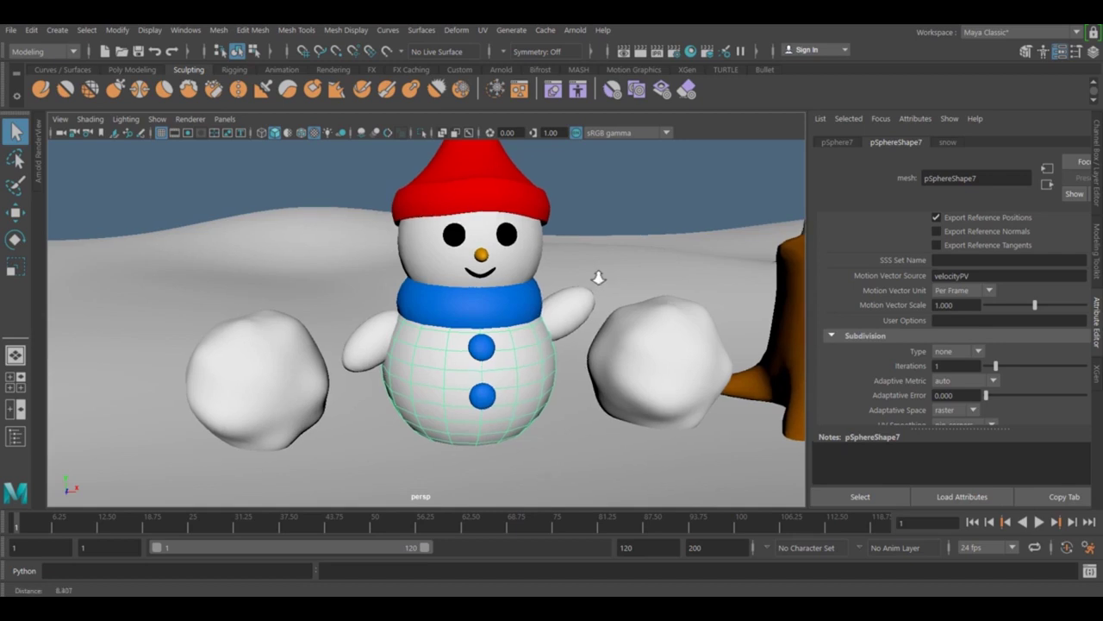
scroll(354, 305, down, 5)
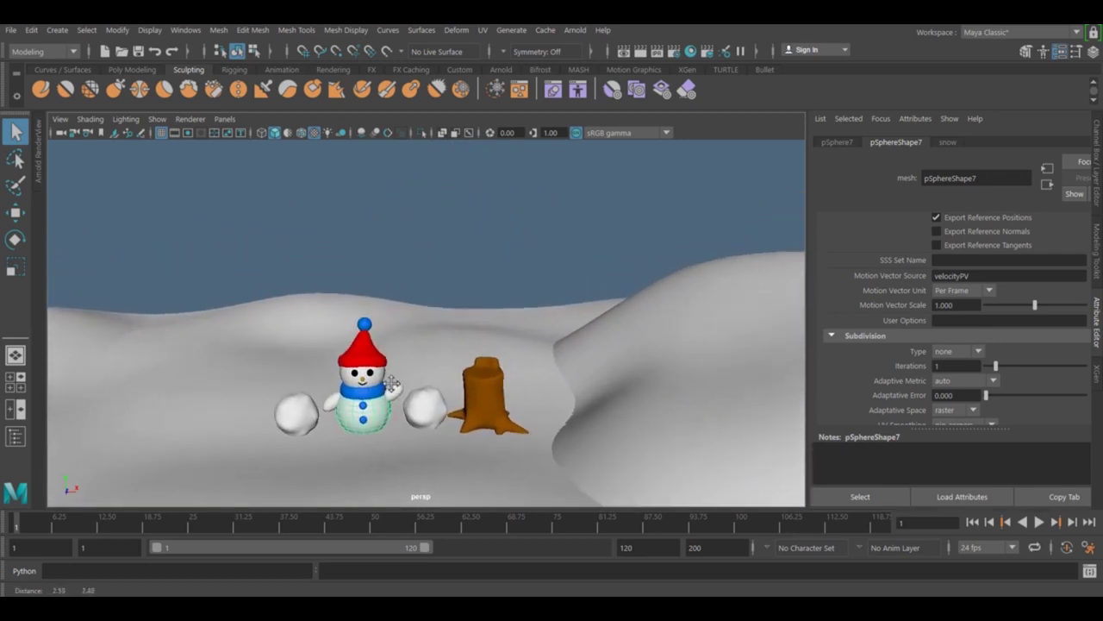
click(541, 233)
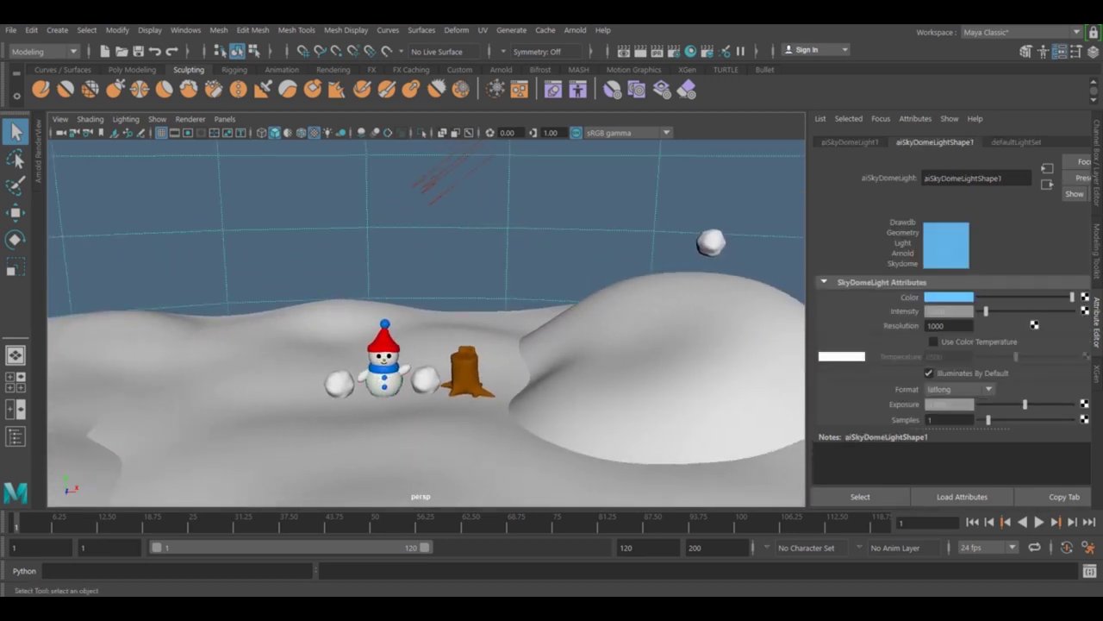
click(465, 161)
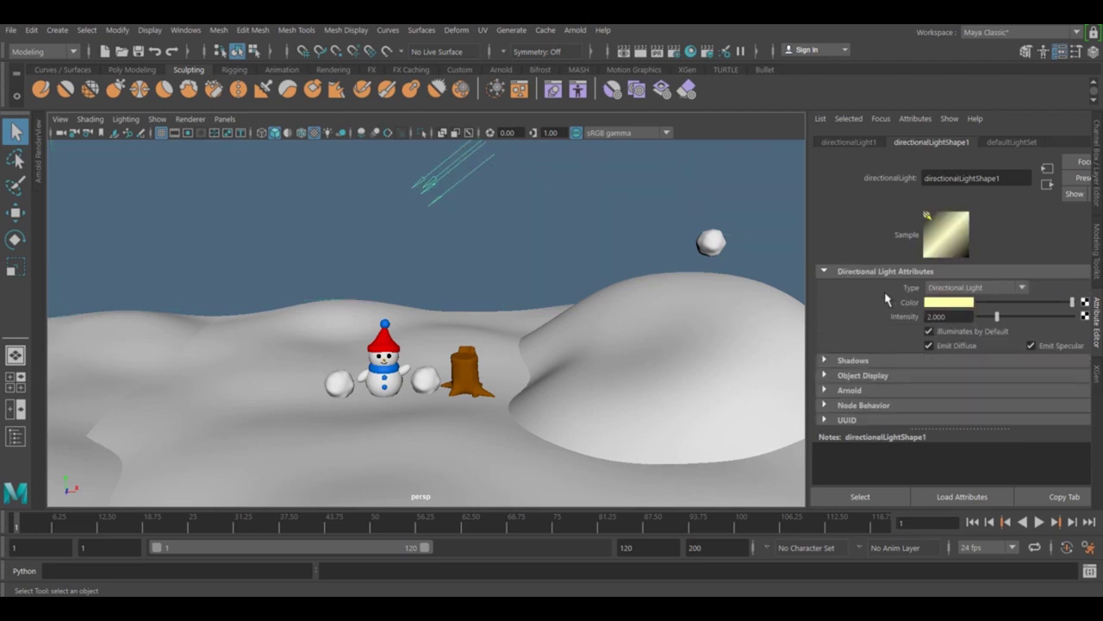
scroll(333, 308, up, 4)
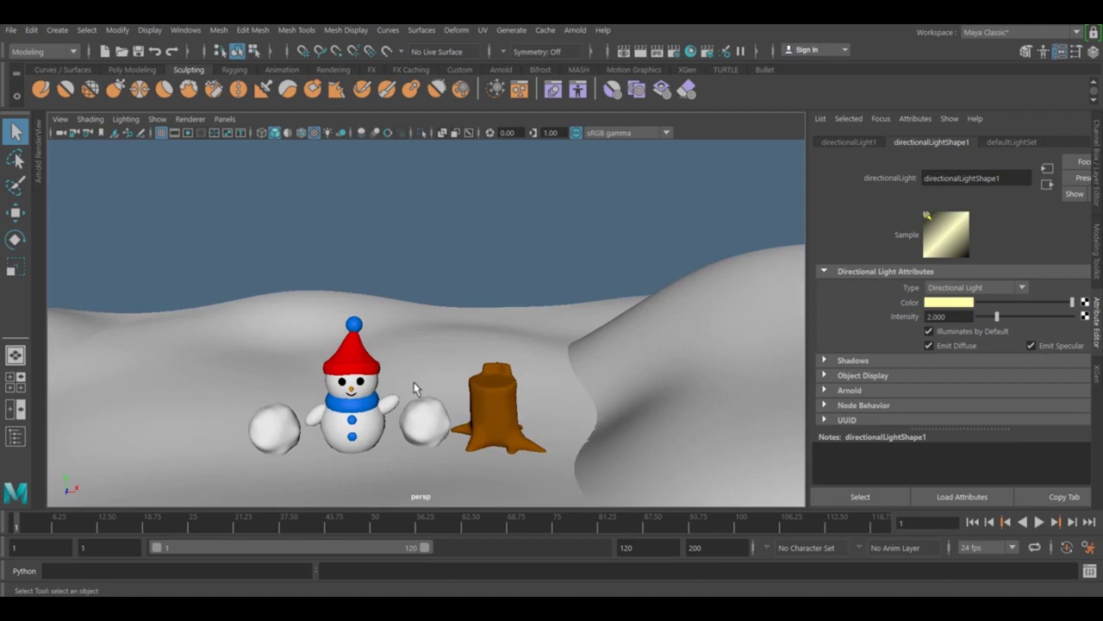
scroll(414, 388, up, 5)
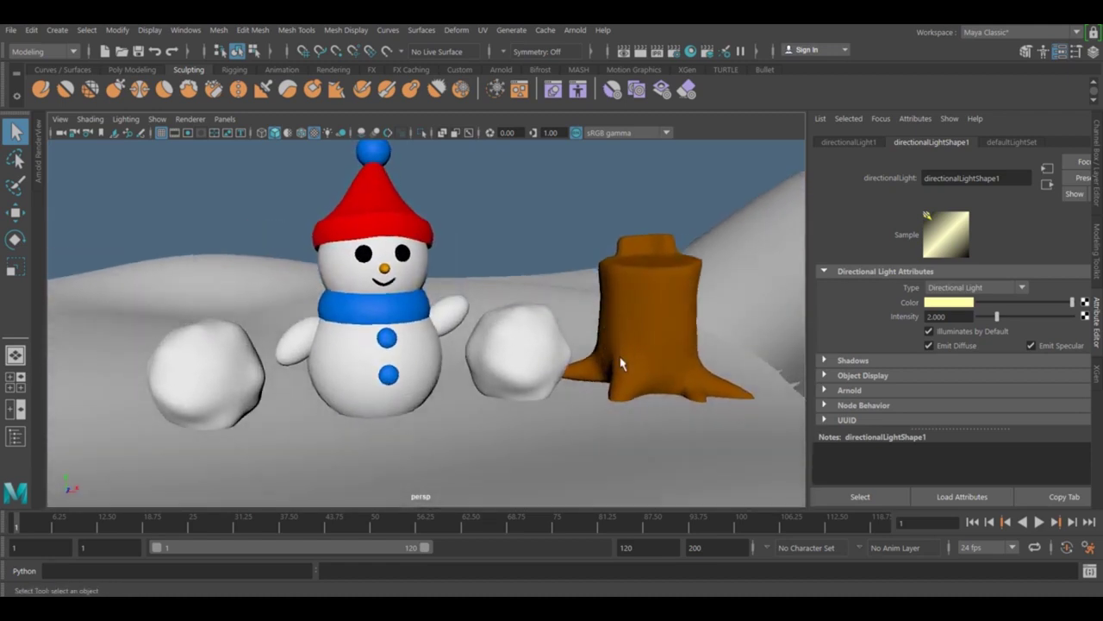
scroll(621, 365, down, 2)
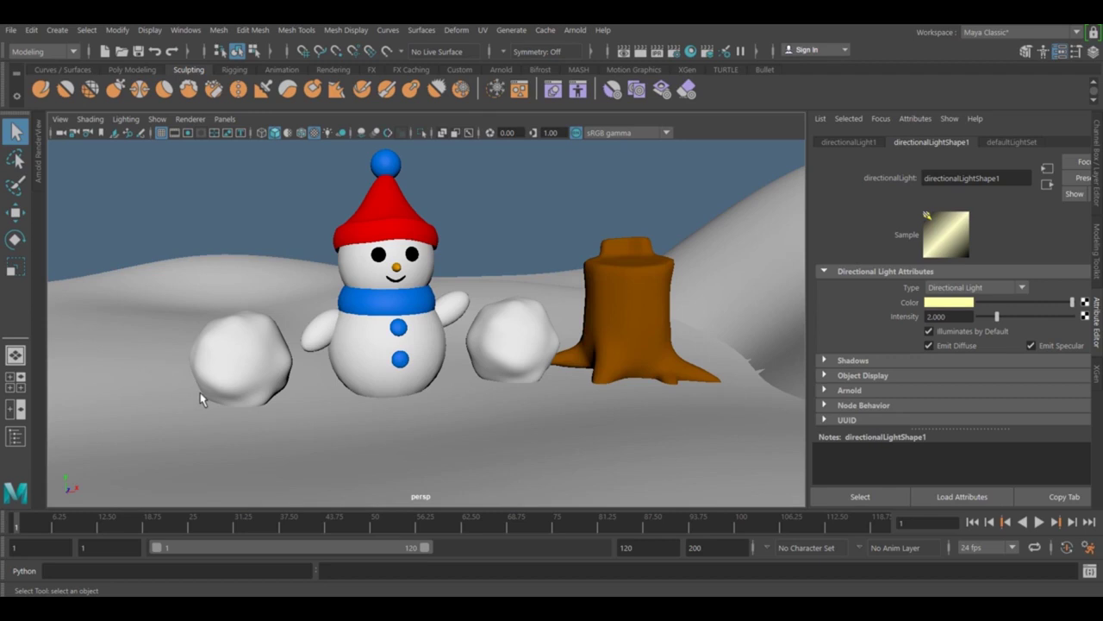
Select the left snowball, then the snowy ground mesh
click(260, 350)
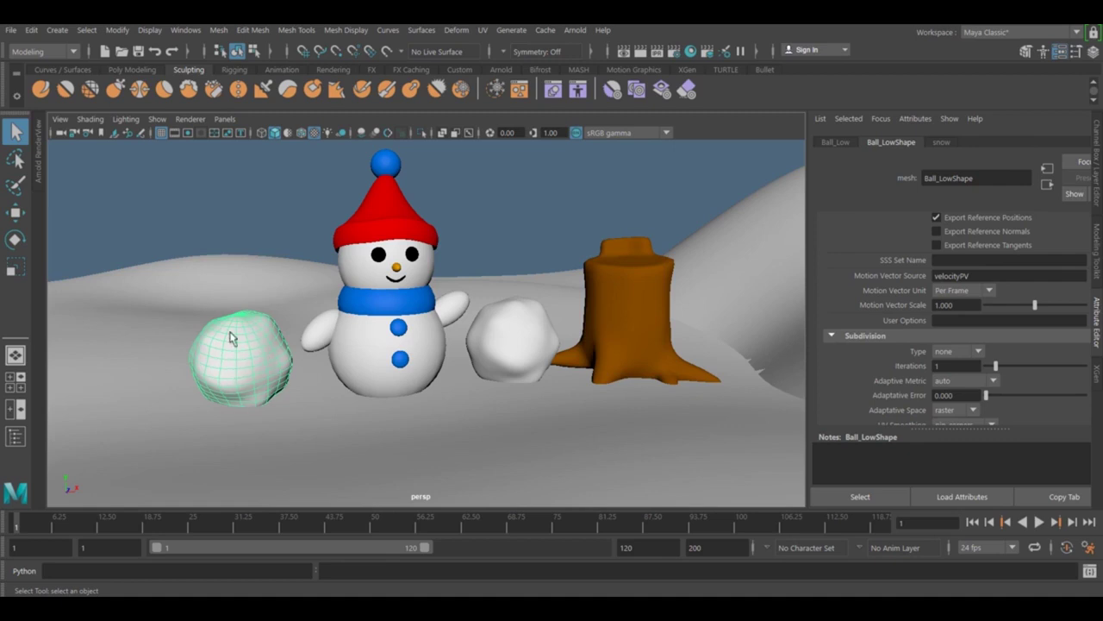
click(126, 347)
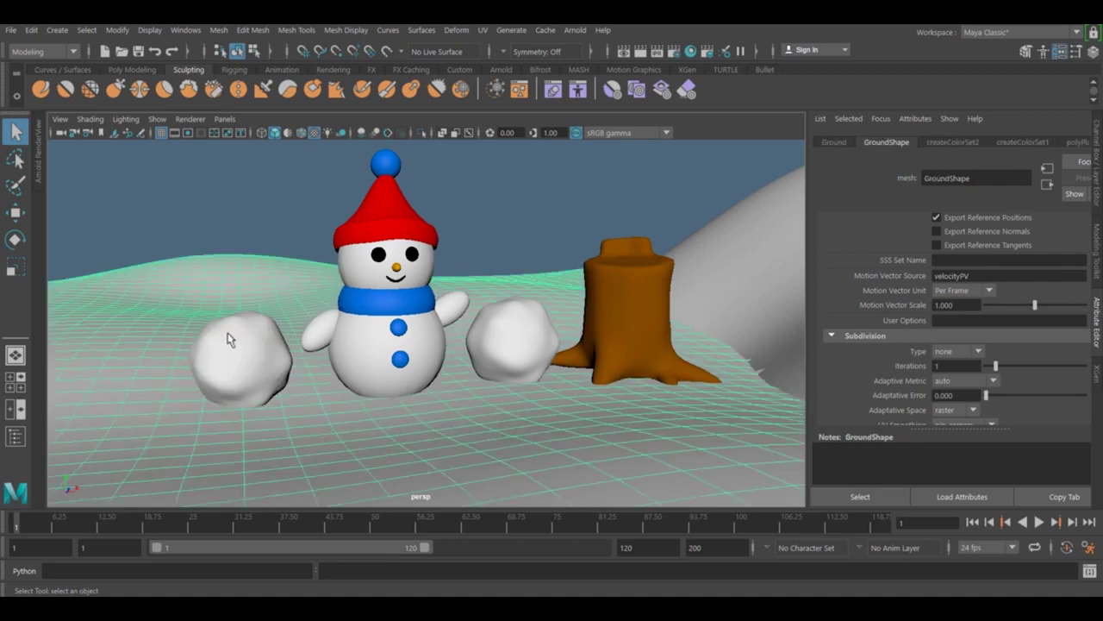
scroll(231, 334, down, 5)
scroll(435, 366, up, 2)
Tumble and dolly the camera until the snowman fills the view from a lower angle
alt+drag(432, 362, 418, 368)
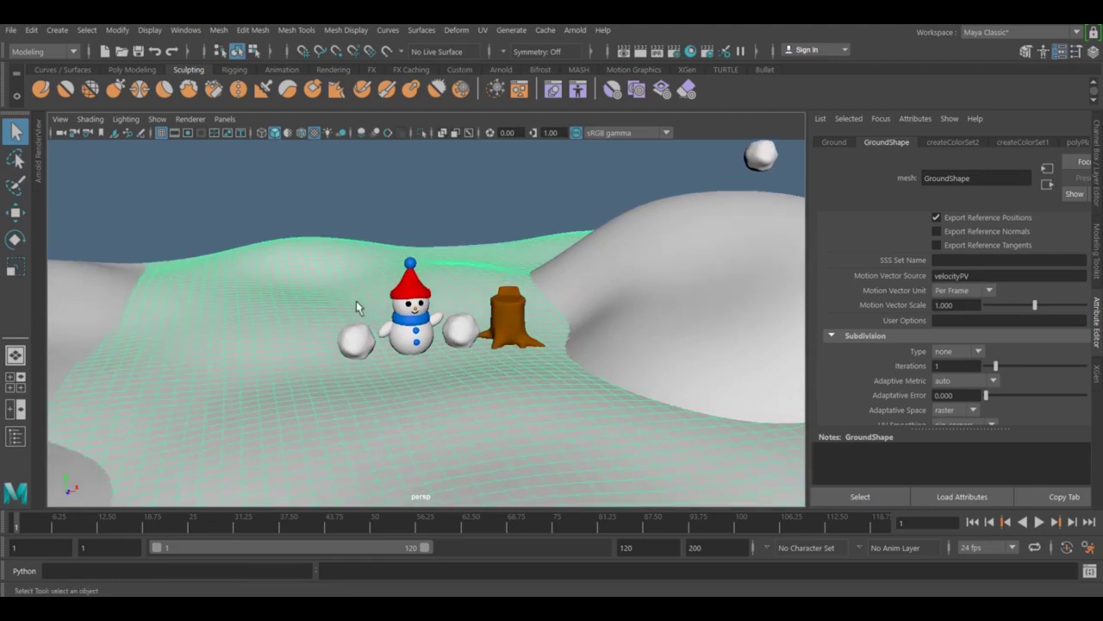
alt+right_drag(347, 317, 637, 313)
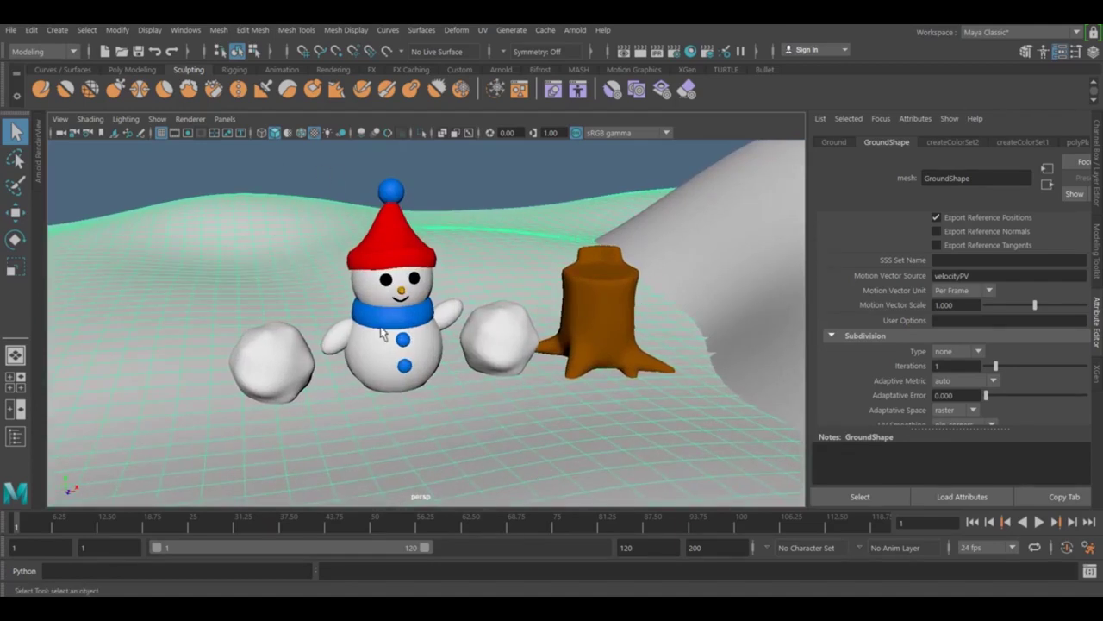
alt+right_drag(384, 335, 463, 328)
alt+drag(463, 329, 477, 323)
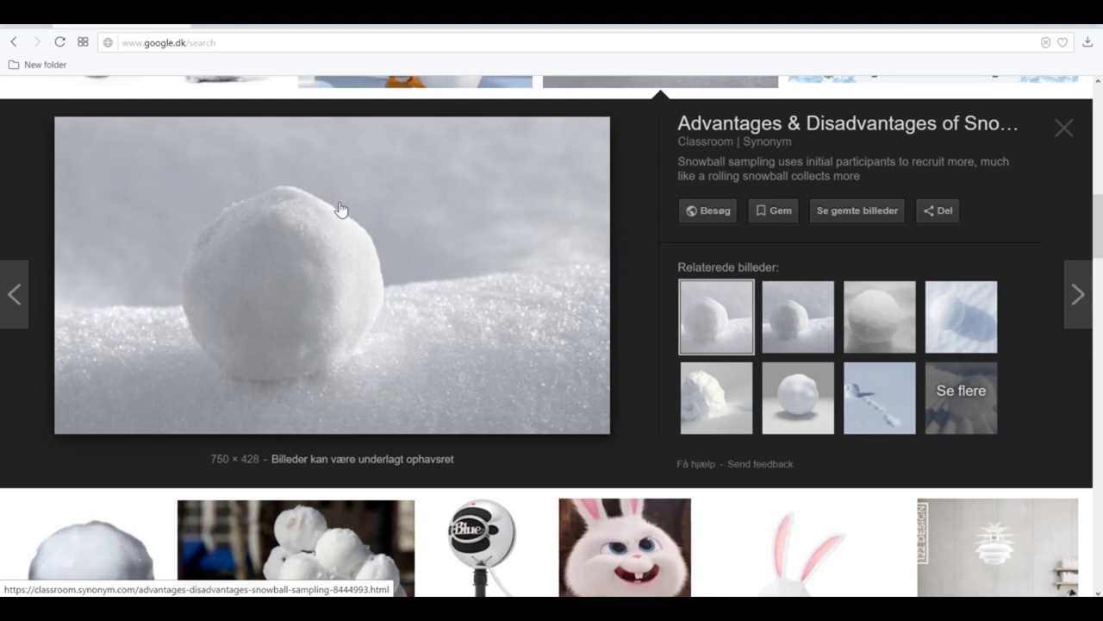
View the giant snowballs reference photo, then return to Maya's Hypershade with the snow material
click(955, 319)
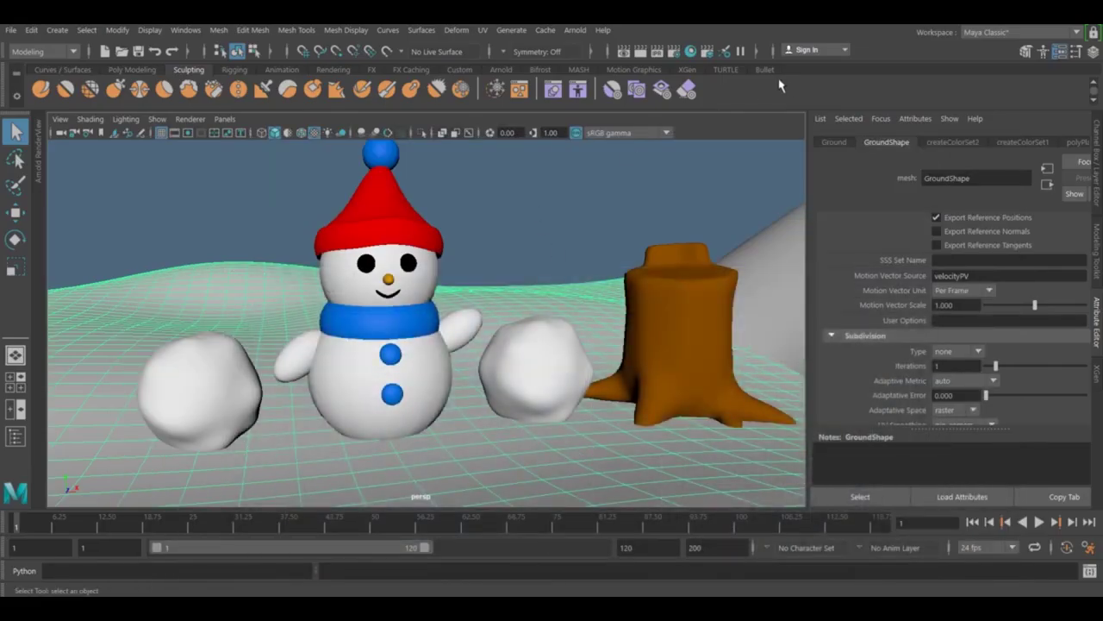
click(708, 51)
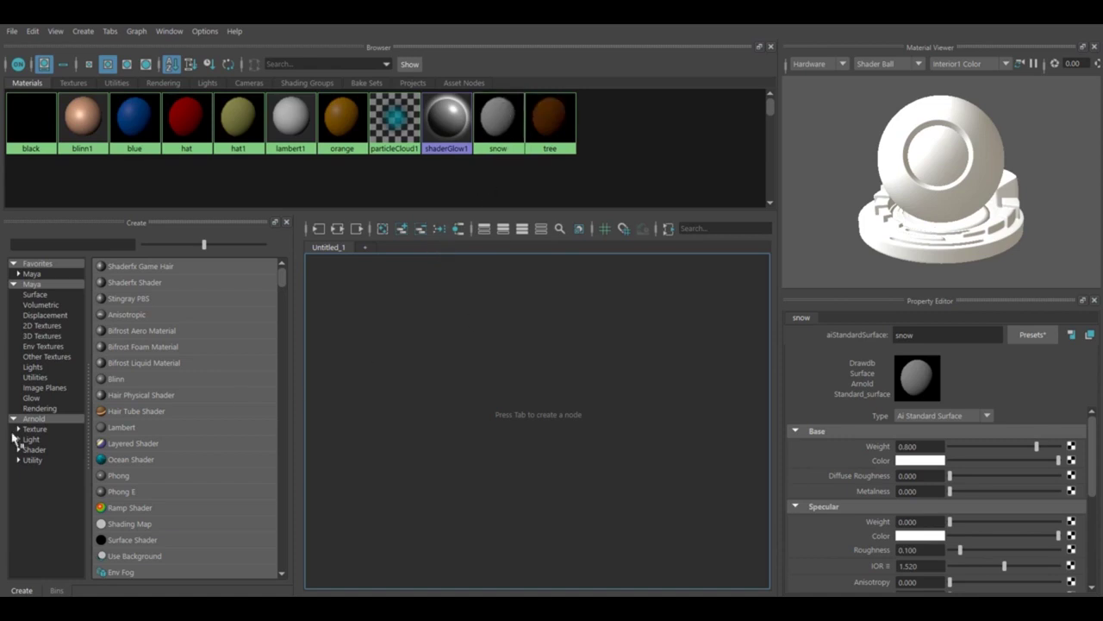
Load the snow material network into the Hypershade graph and select the snow shader
click(52, 423)
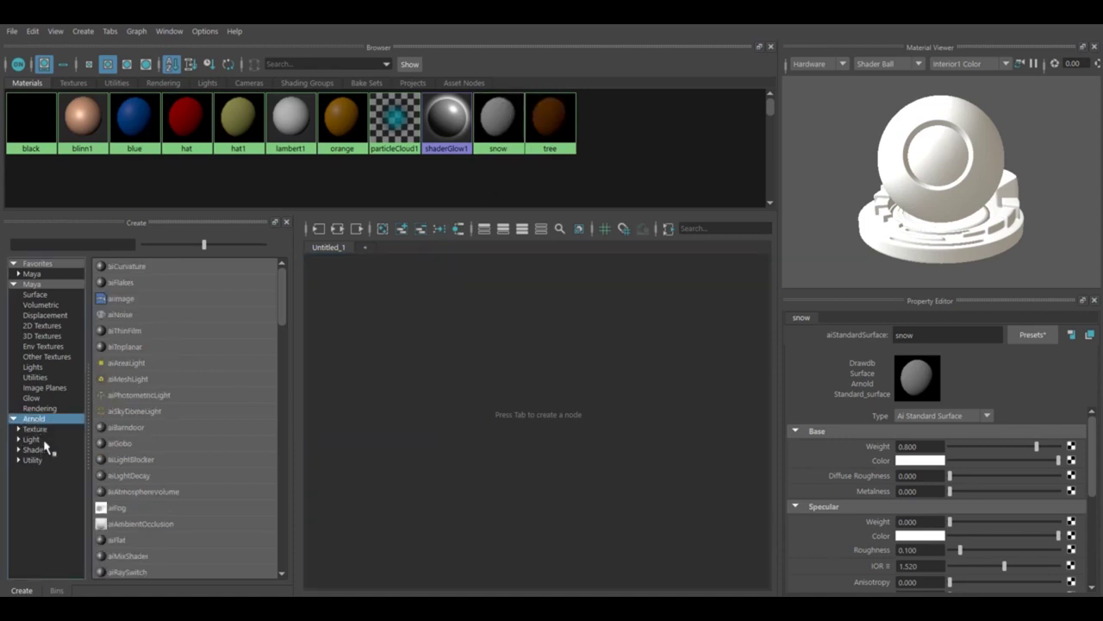
click(40, 450)
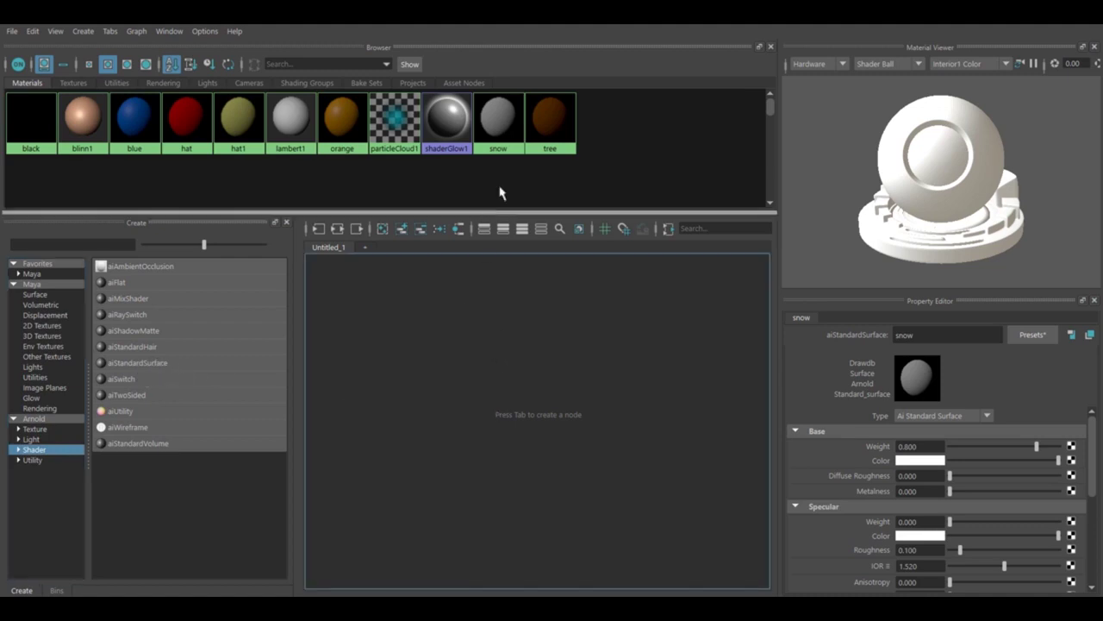
right_drag(507, 127, 512, 169)
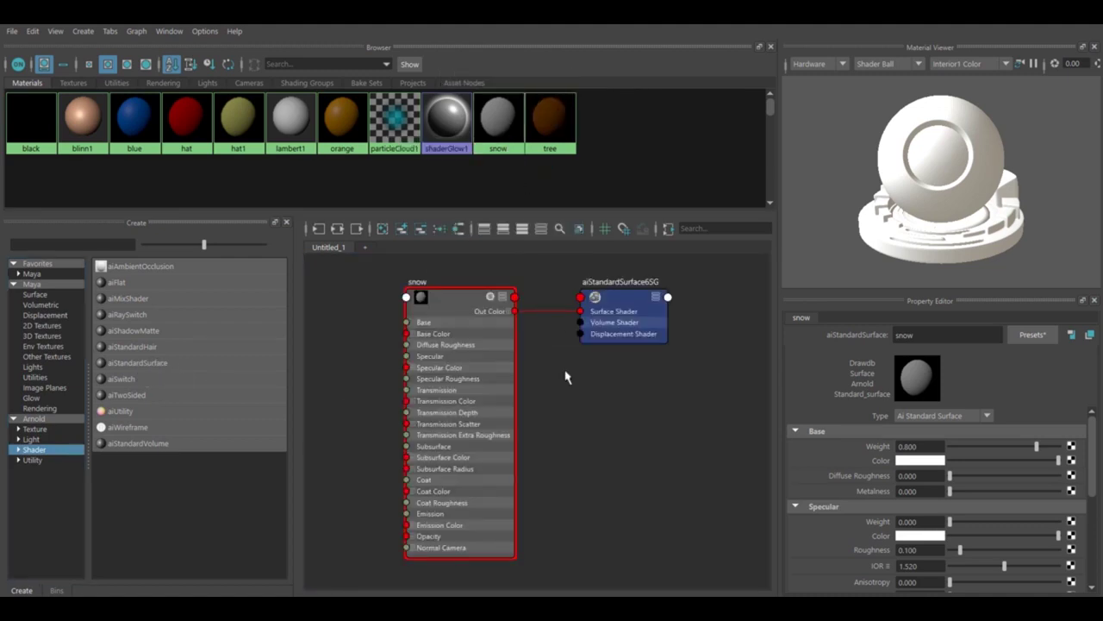
click(467, 316)
alt+middle_drag(603, 427, 719, 423)
Create an aiNoise node in the graph by searching 'nois'
key(Tab)
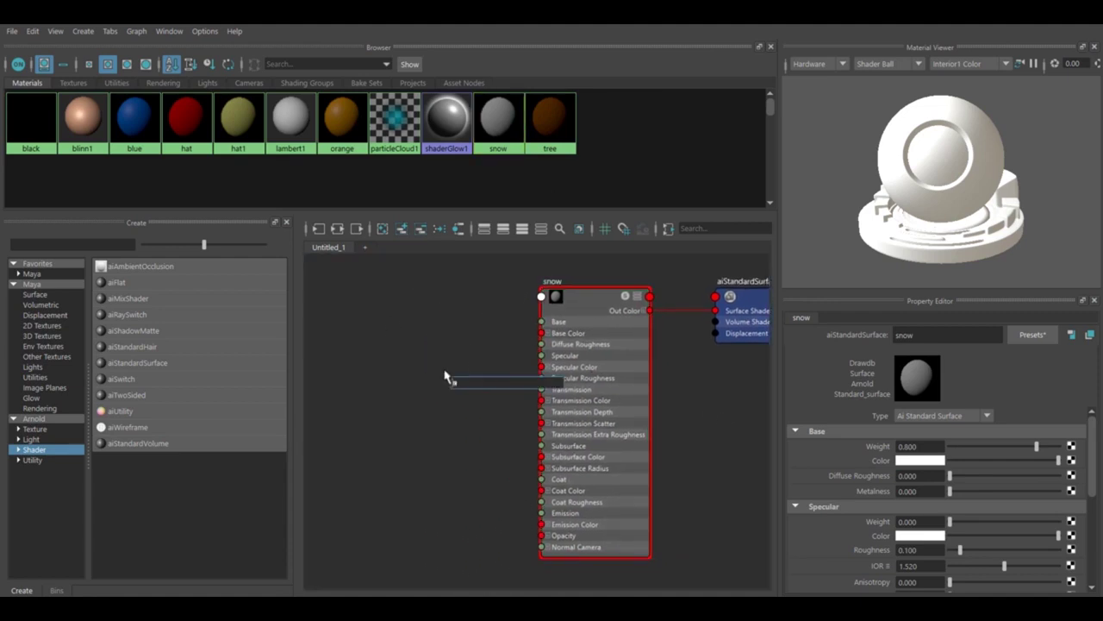
text(noise)
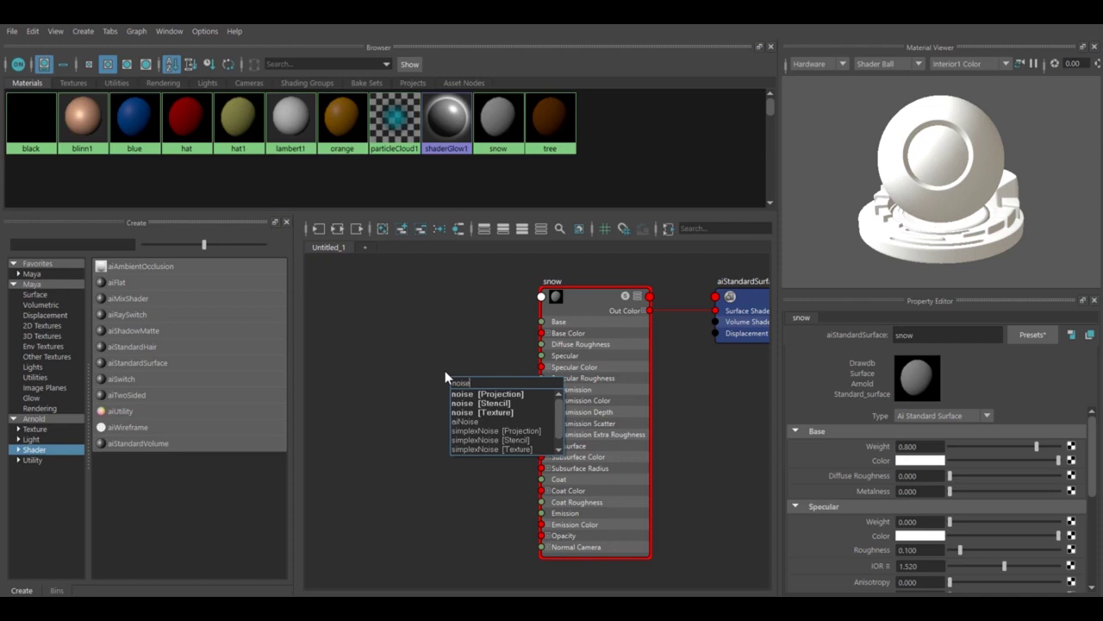
key(Down)
key(Down)
key(Down)
key(Down)
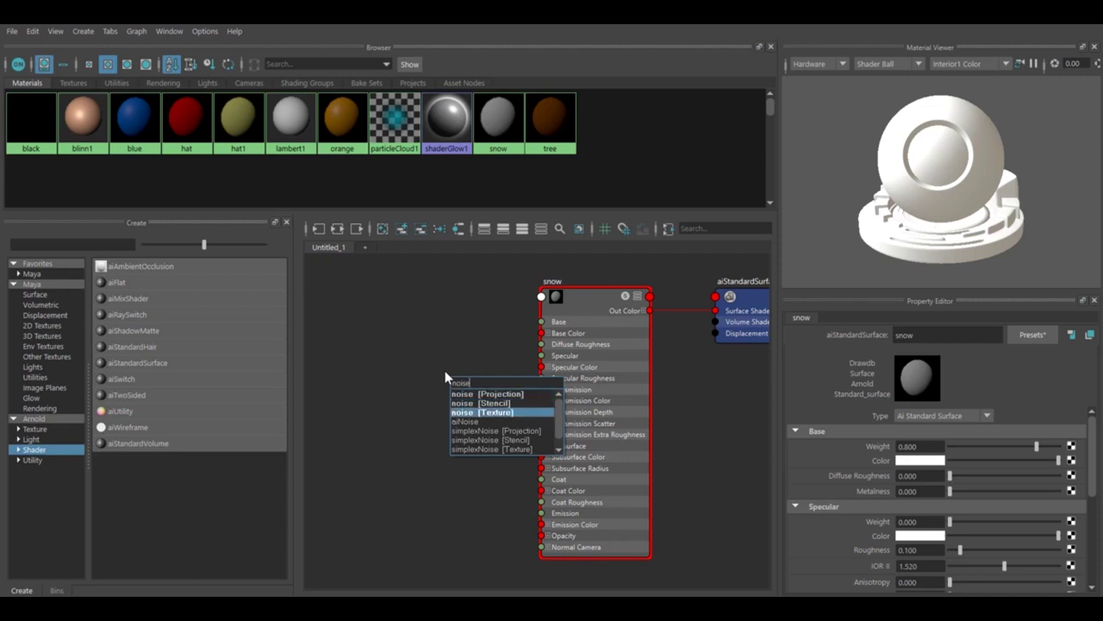
key(Return)
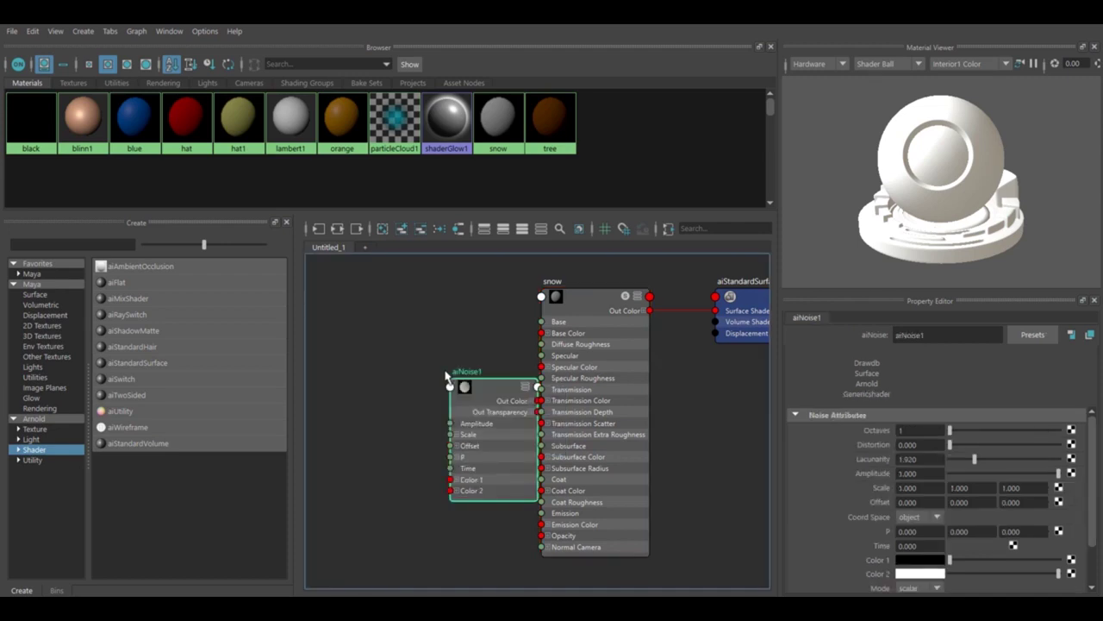
Place aiNoise1 beside snow and connect it to the snow material's Base Color
drag(491, 391, 407, 304)
click(585, 308)
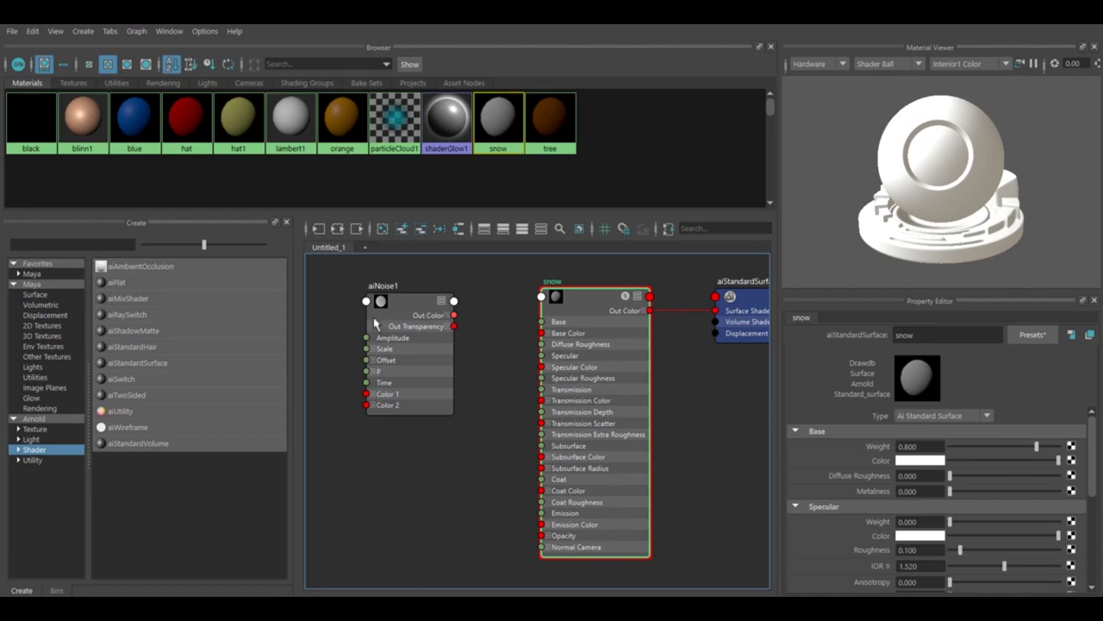
middle_drag(584, 435, 911, 463)
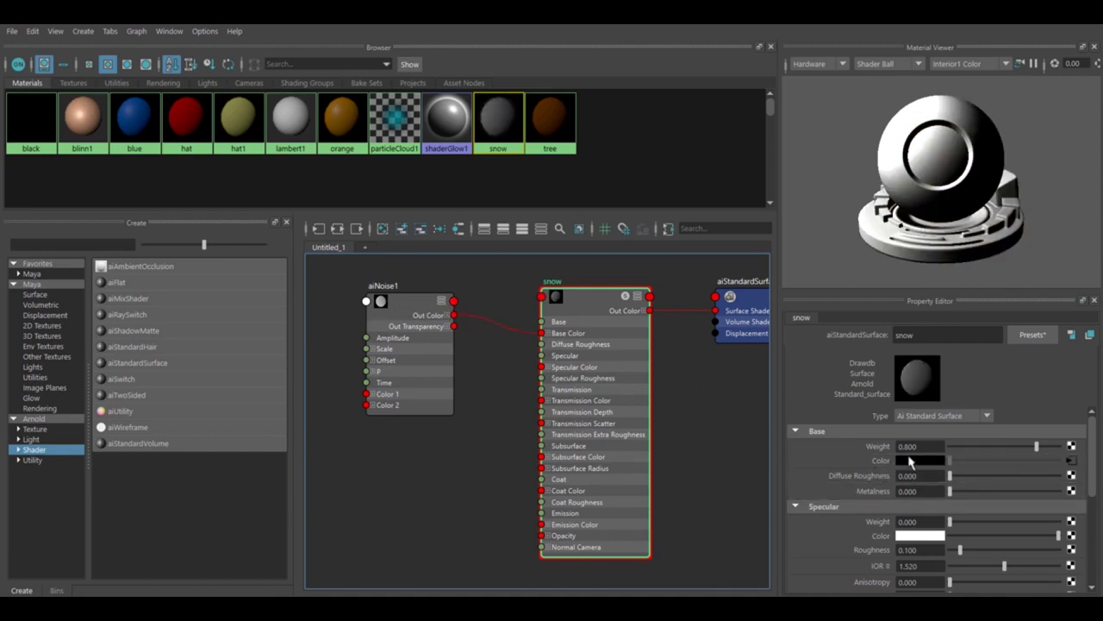
click(395, 308)
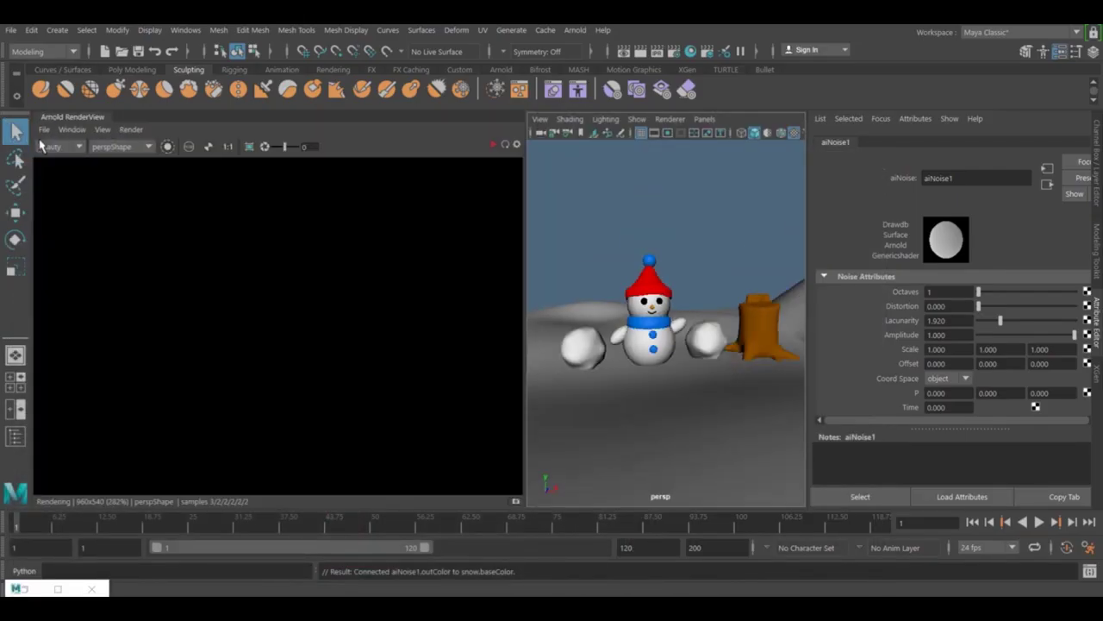
Start an Arnold RenderView render of the snowman scene and zoom in closer
click(575, 30)
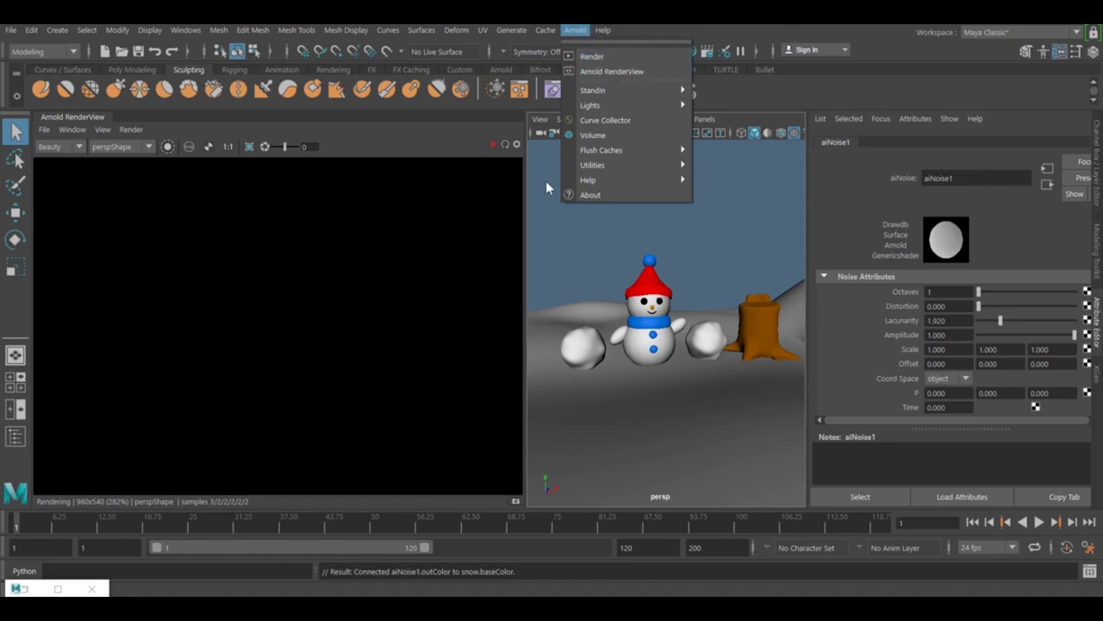
click(494, 146)
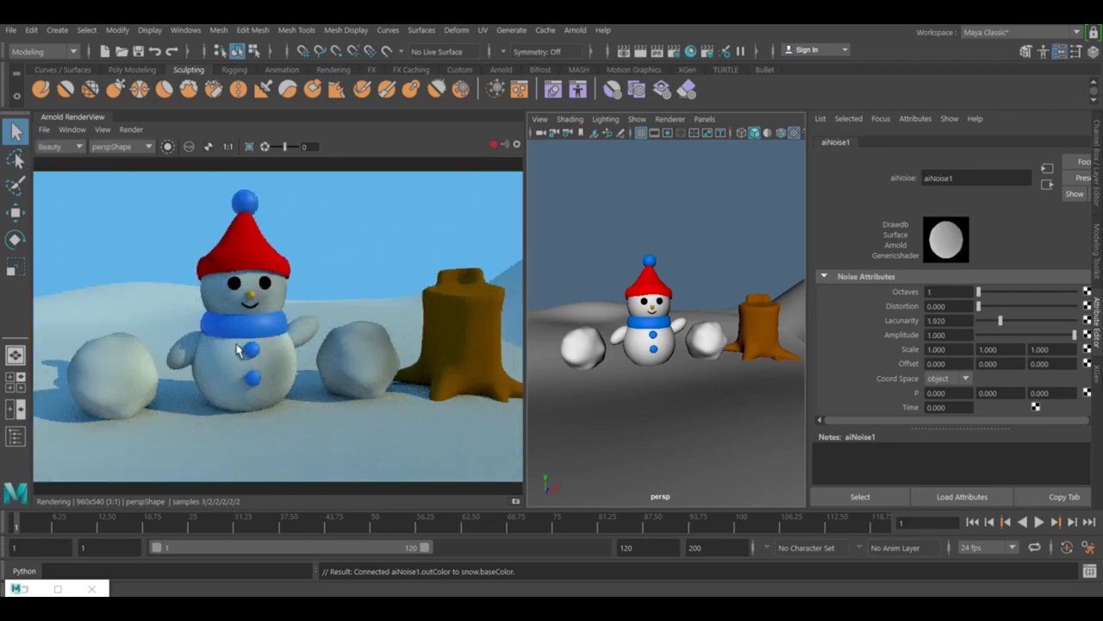
click(958, 348)
scroll(645, 312, up, 5)
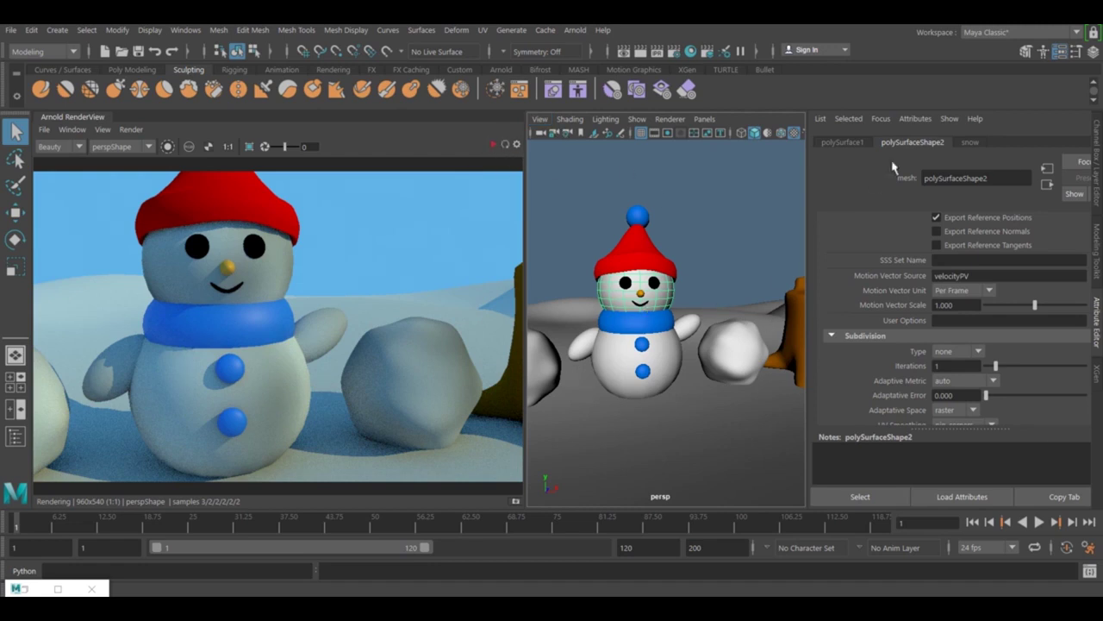
Set aiNoise1's Scale to 80, 80, 80 and re-render the snowman
click(971, 143)
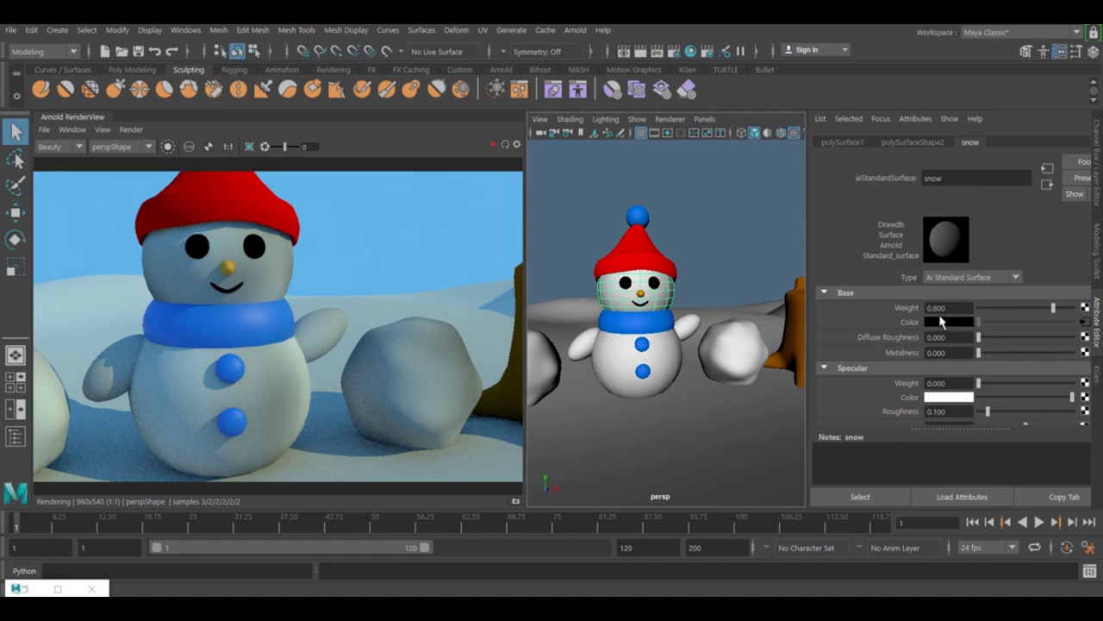
click(1085, 322)
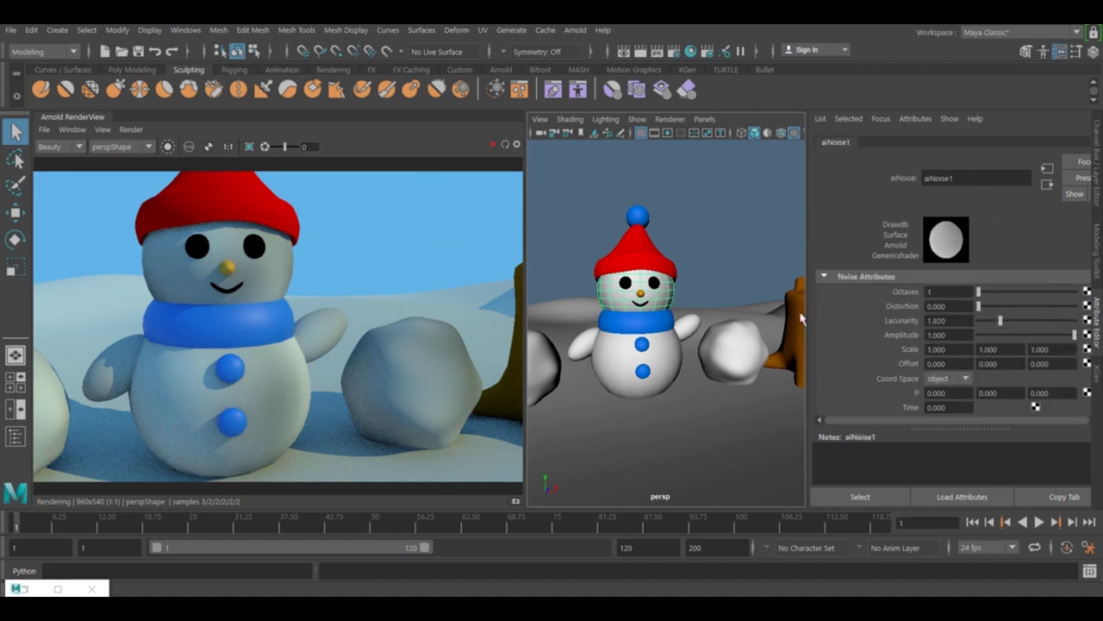
click(941, 349)
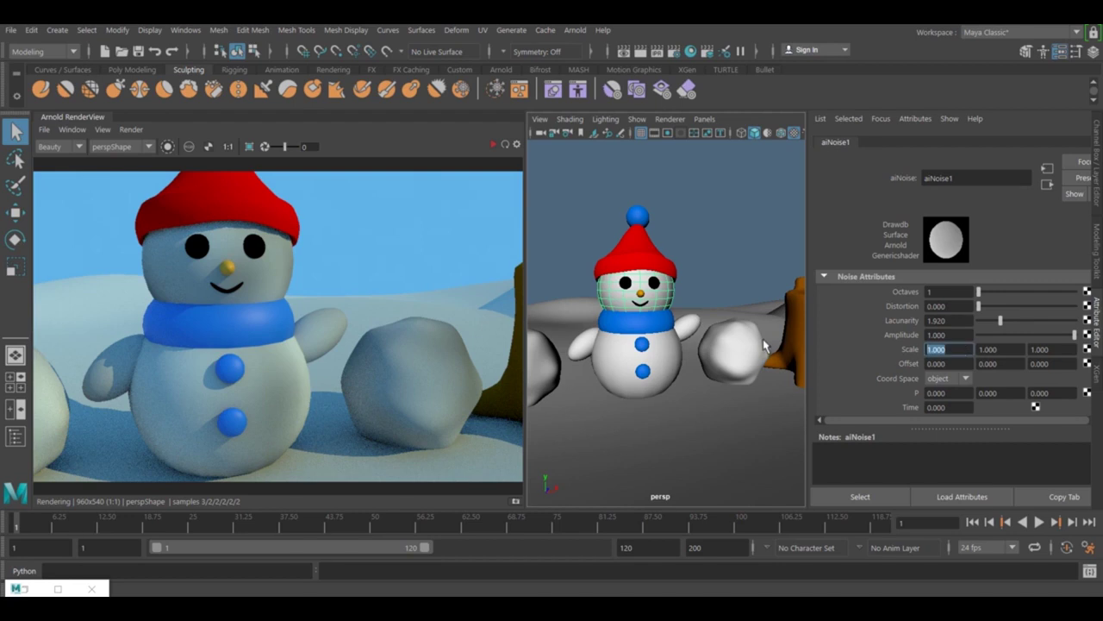
text(80)
key(Tab)
text(80)
key(Tab)
text(8)
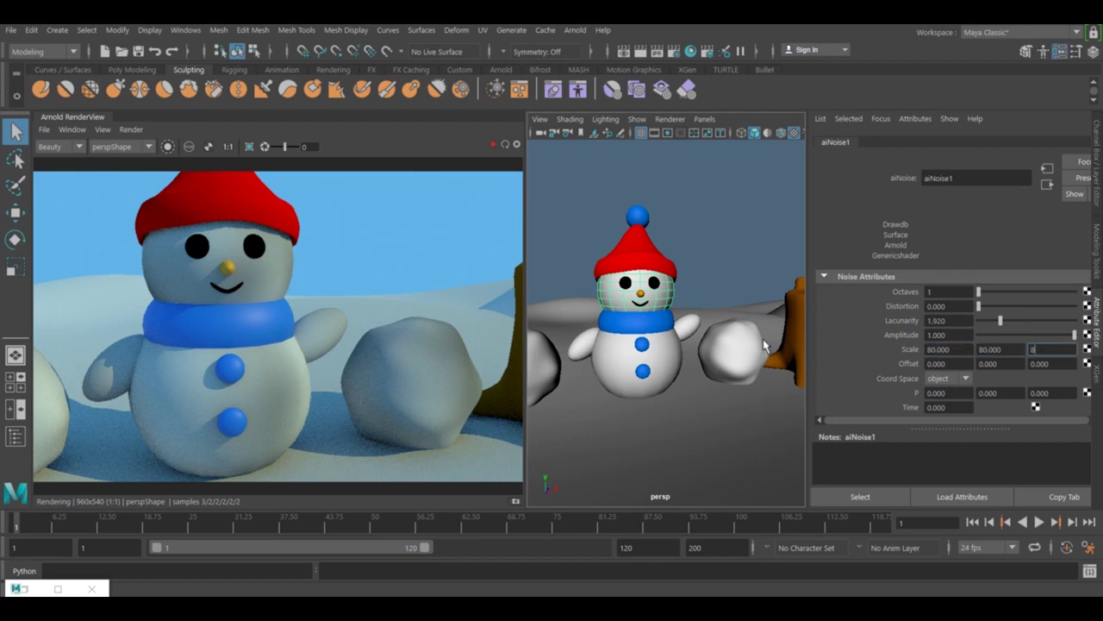
text(0)
key(Return)
click(505, 144)
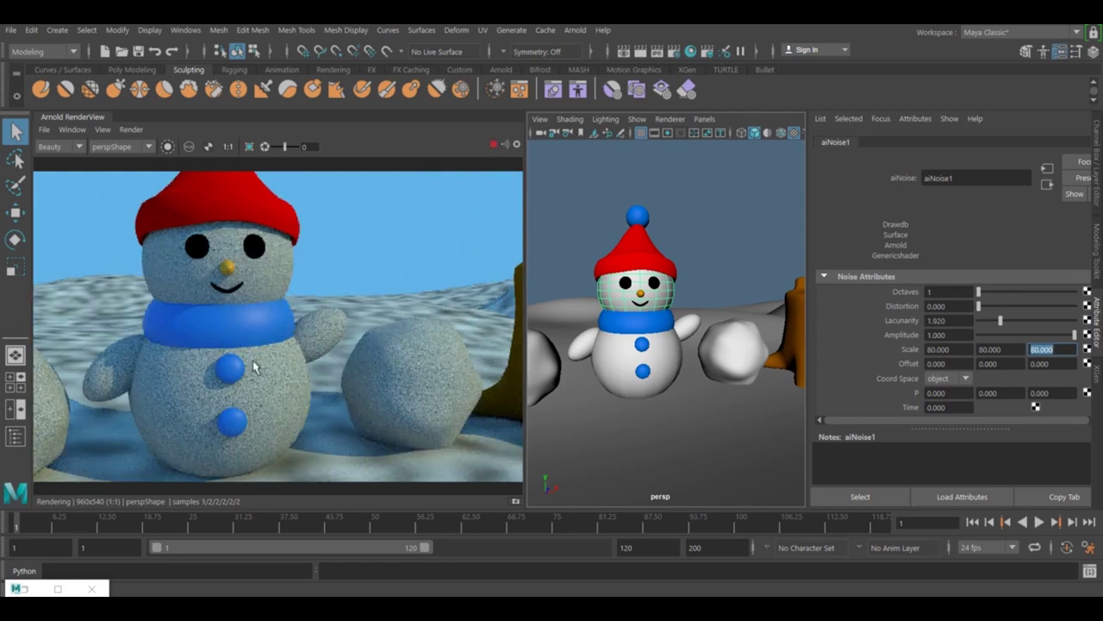
scroll(226, 332, up, 2)
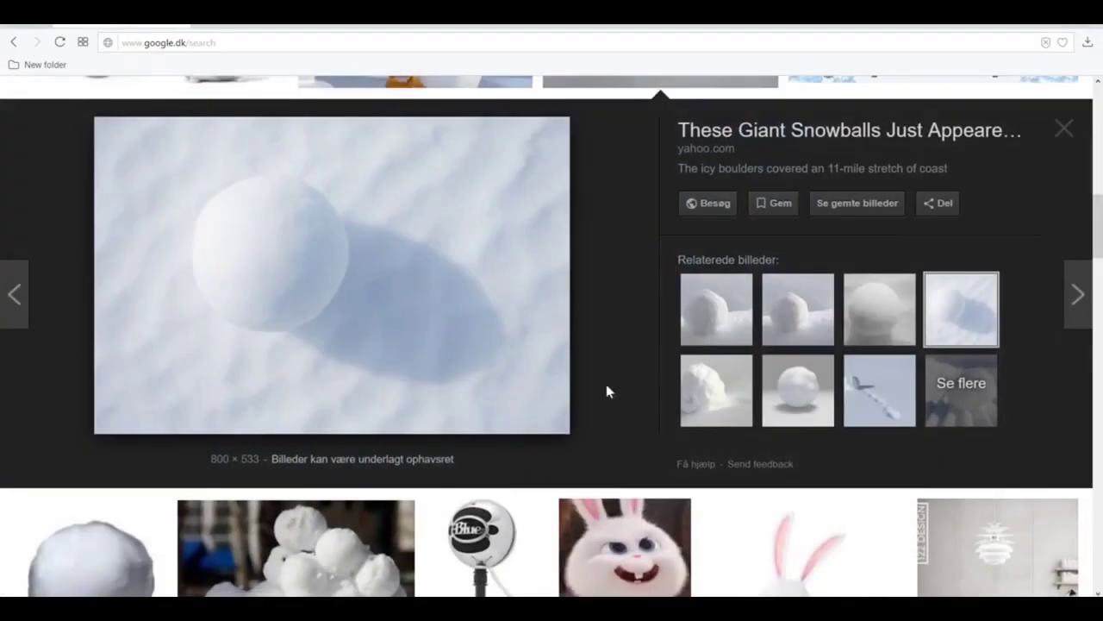
click(715, 308)
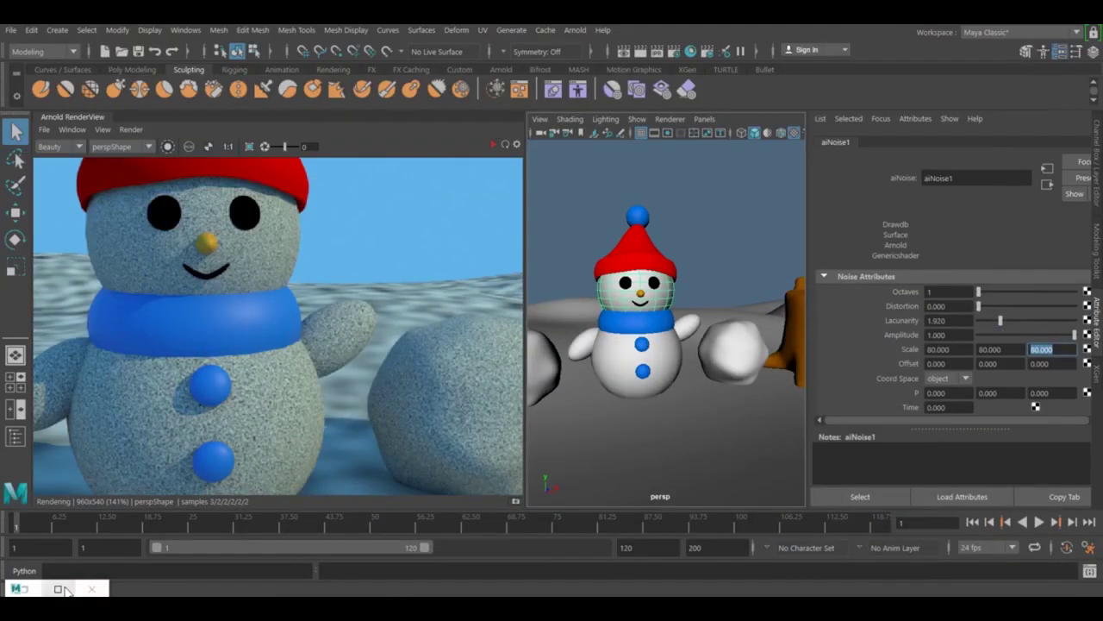
Delete the aiNoise1-to-Base Color connection and set the snow base colour to light grey
click(92, 588)
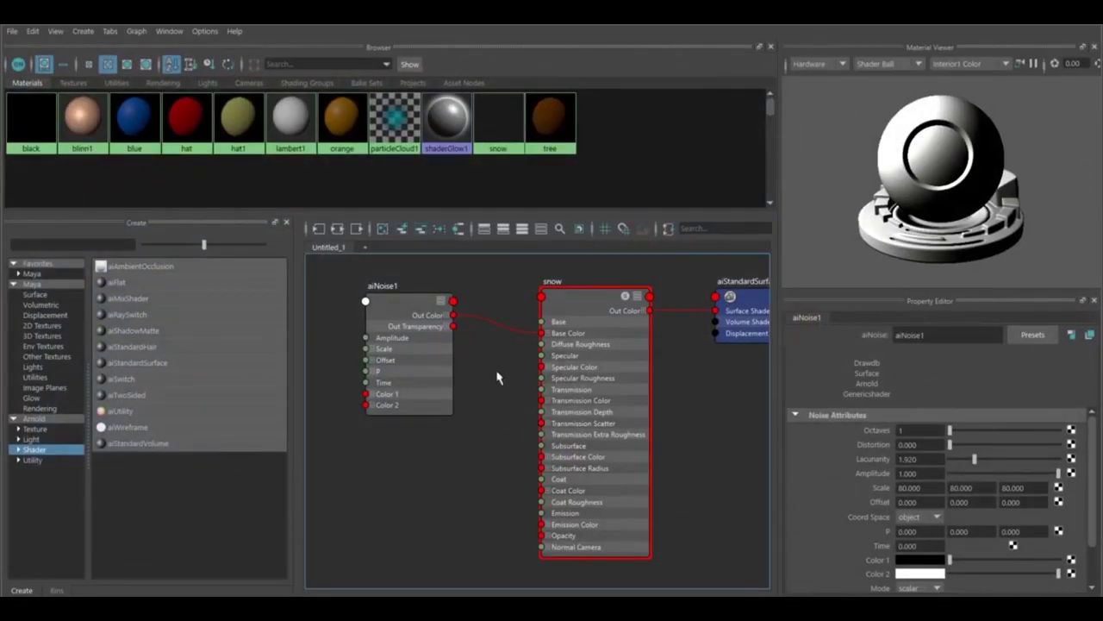
scroll(498, 379, down, 2)
drag(496, 304, 505, 378)
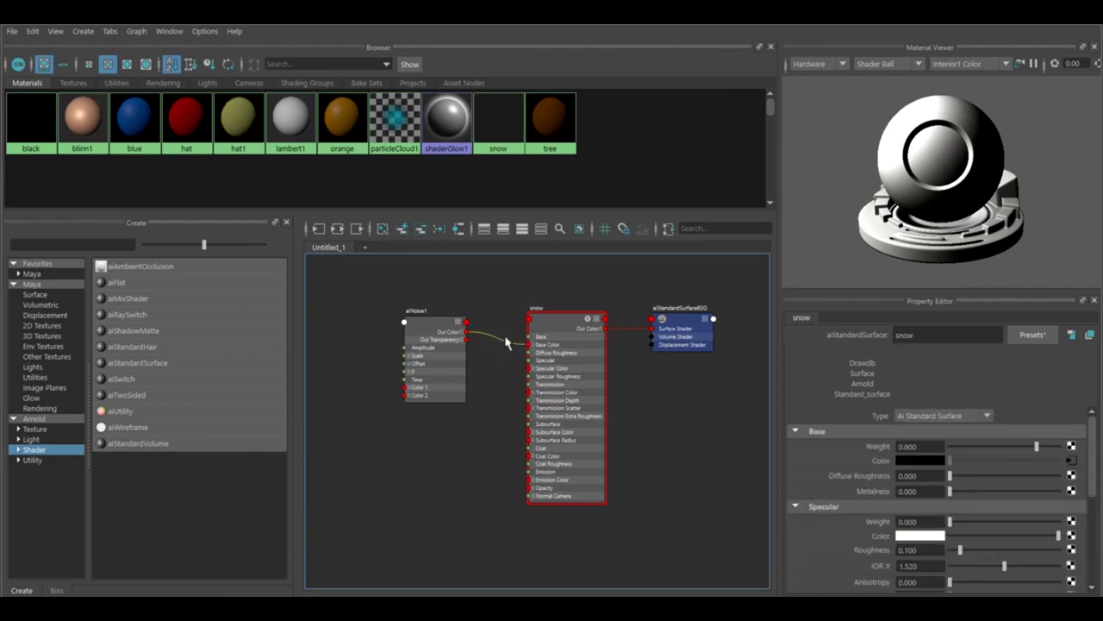
key(Delete)
click(539, 322)
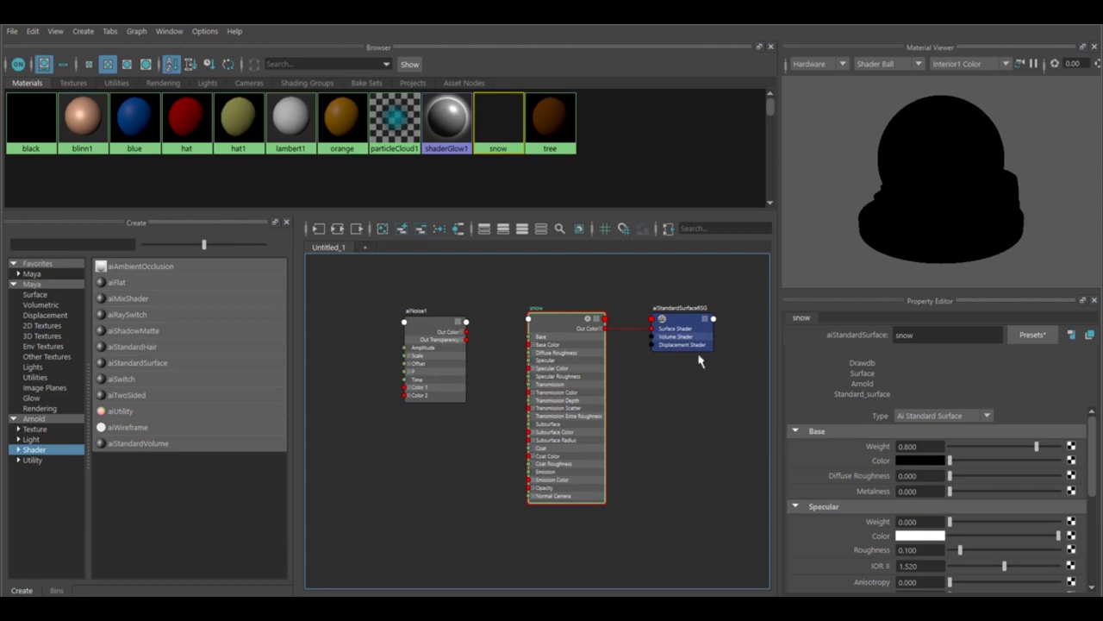
drag(950, 462, 998, 462)
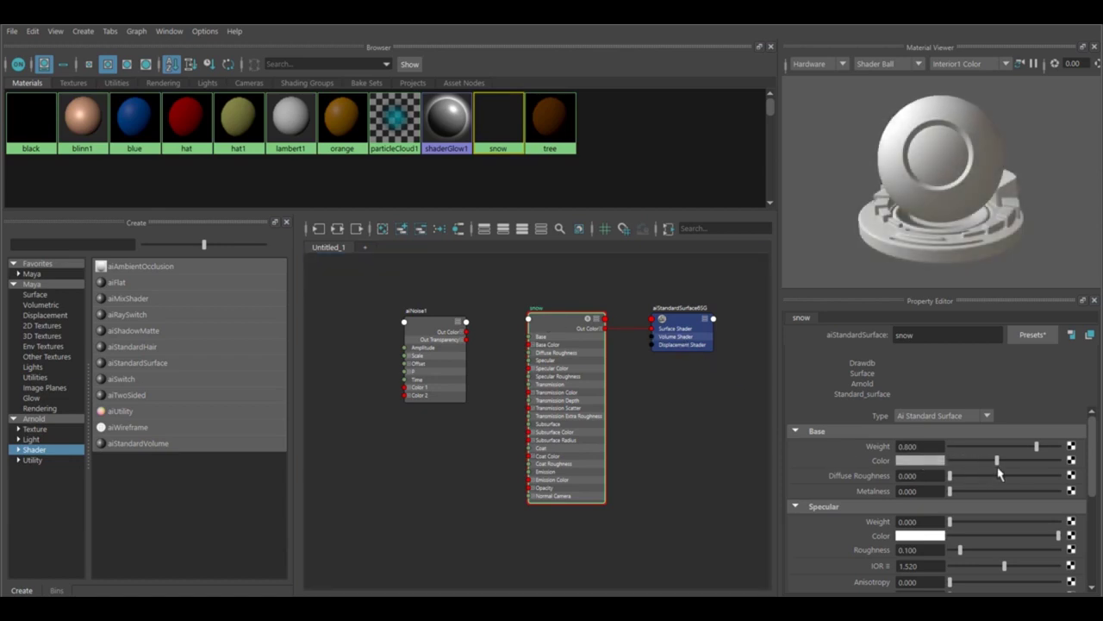
Connect aiNoise1 to the snow material's Geometry Bump Mapping
scroll(488, 369, up, 2)
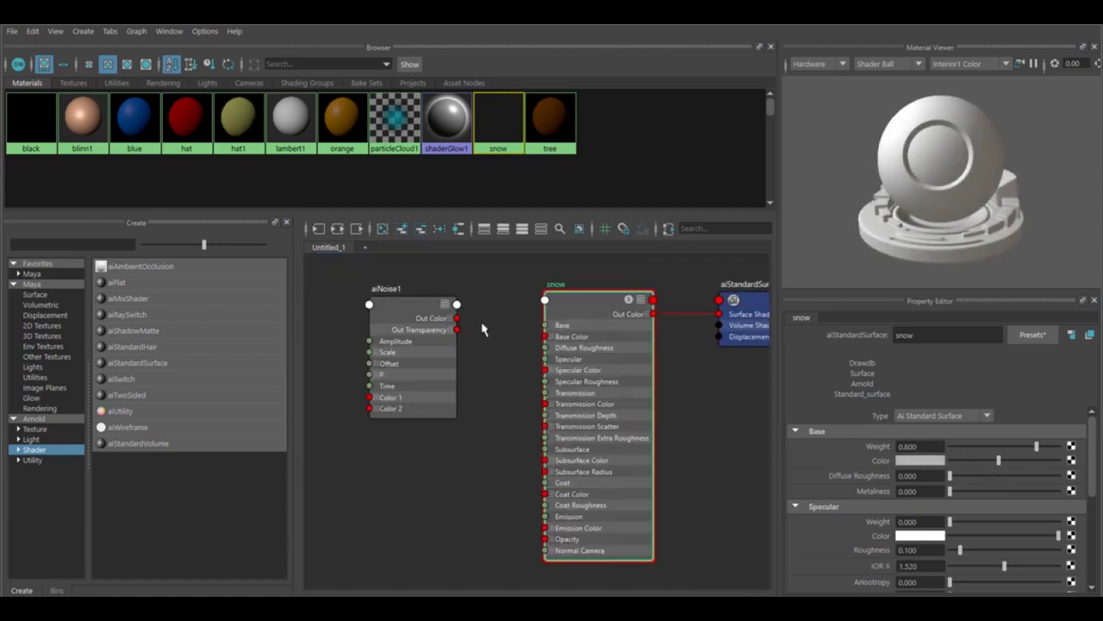
drag(439, 305, 424, 416)
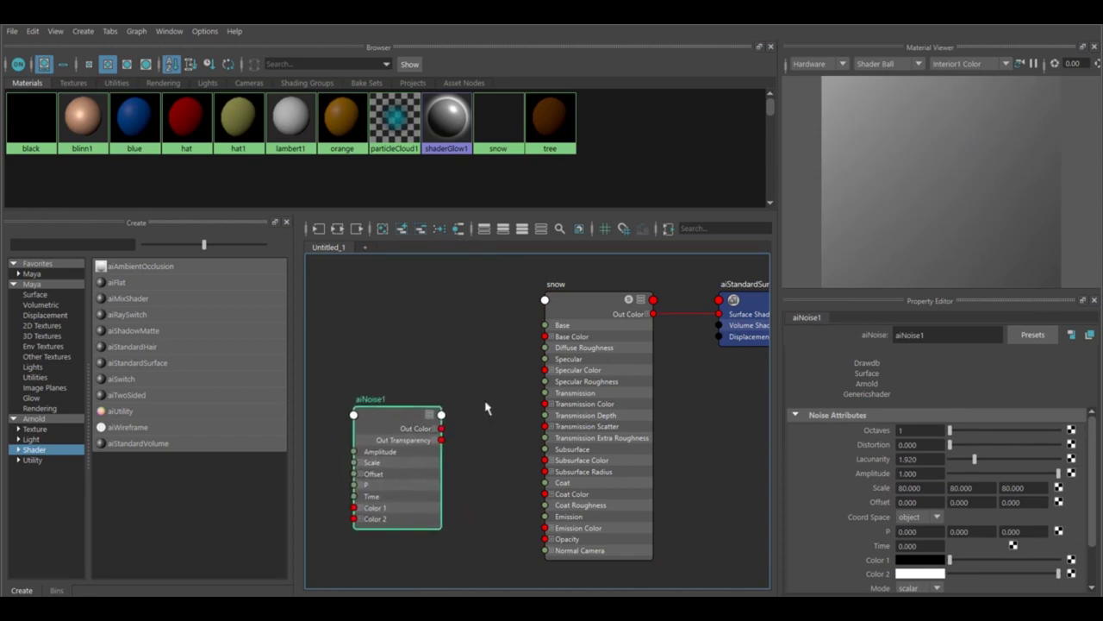
alt+middle_drag(471, 450, 543, 366)
drag(465, 347, 423, 370)
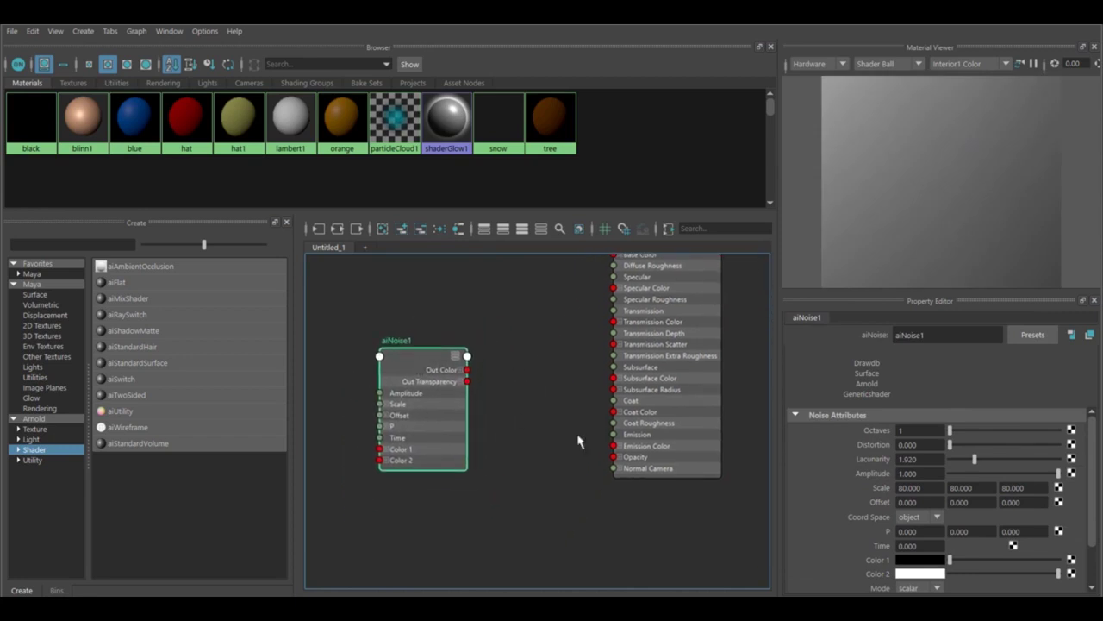
click(699, 418)
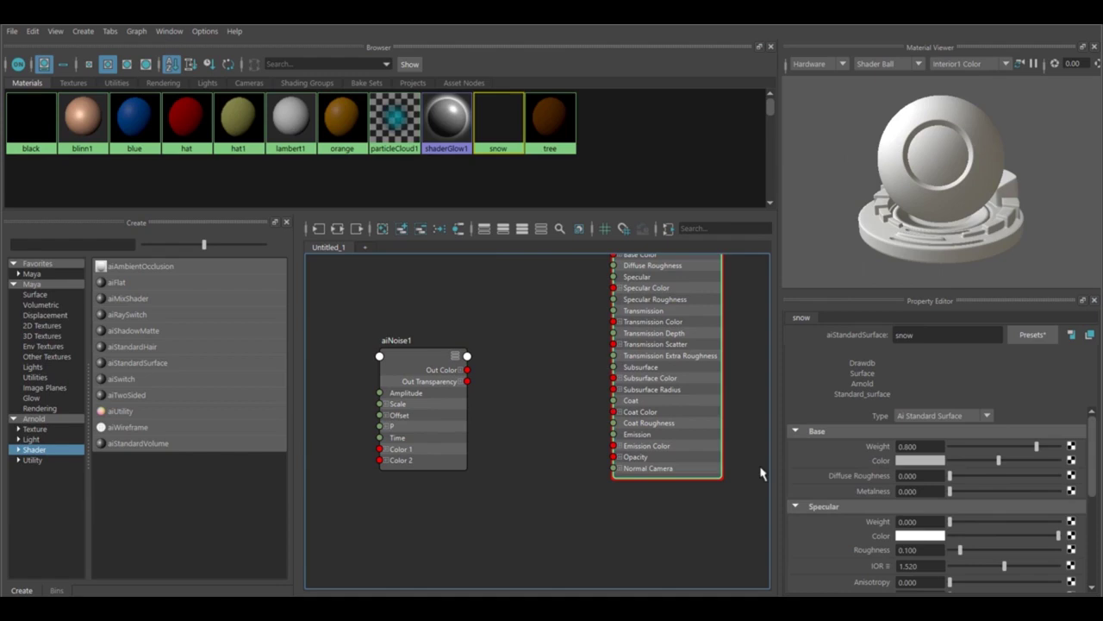
scroll(998, 480, down, 3)
click(923, 437)
click(845, 495)
scroll(836, 483, down, 2)
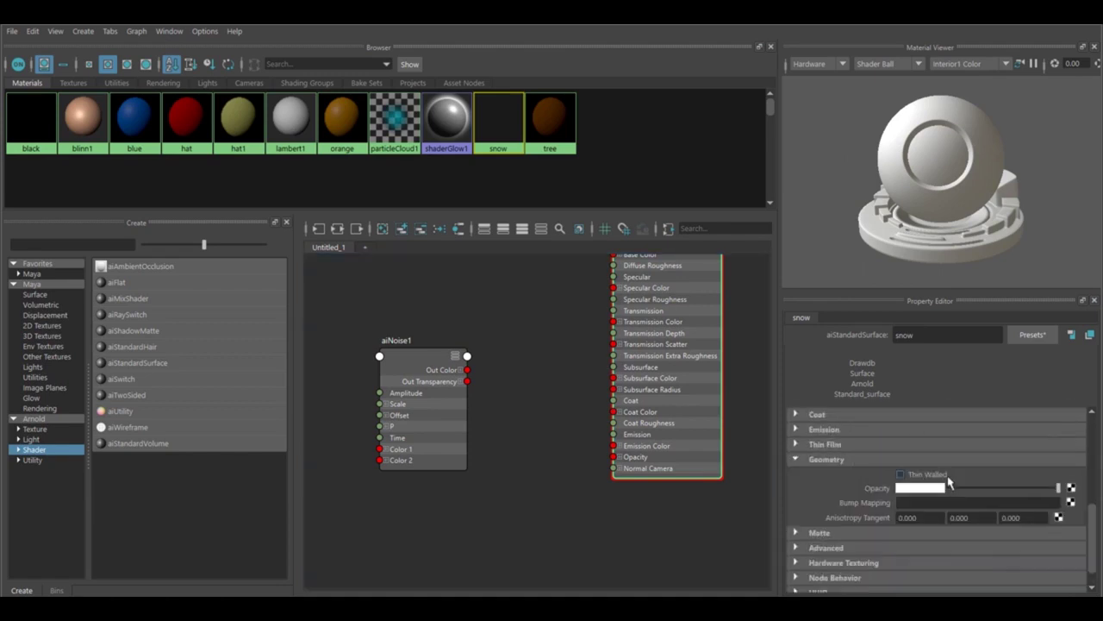
middle_drag(426, 366, 883, 474)
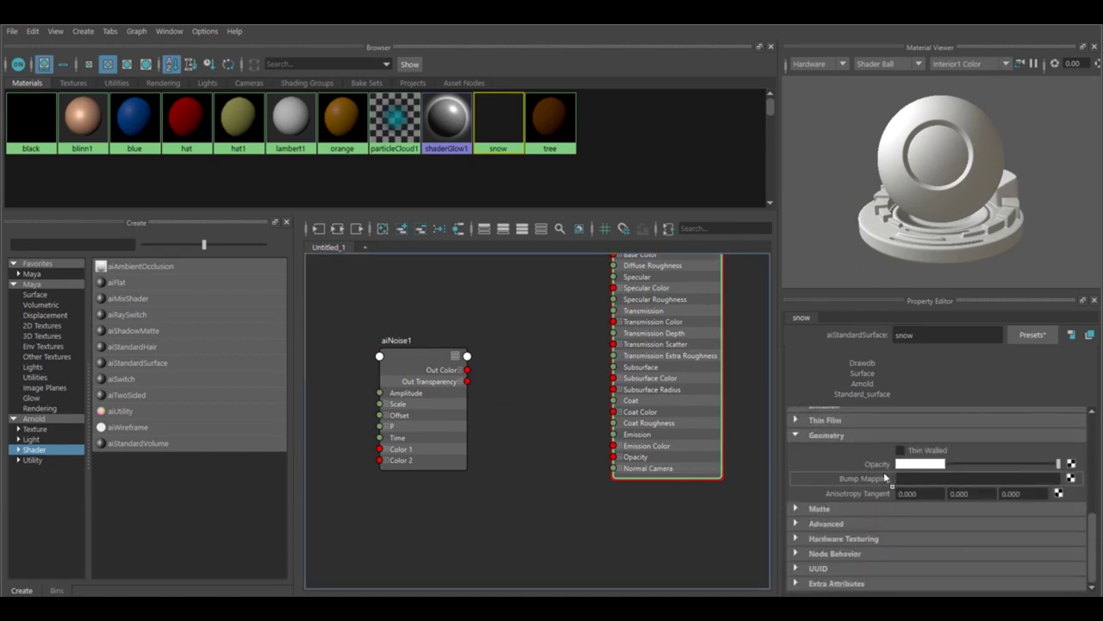
Close the connection window and arrange bump2d1 next to aiNoise1 in the graph
click(727, 216)
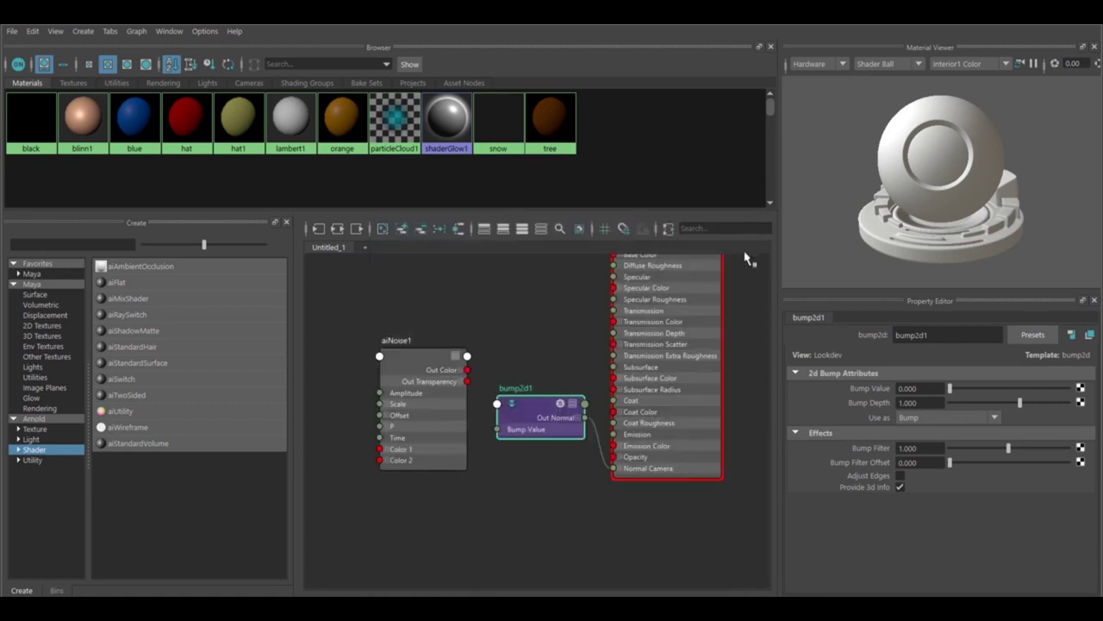
drag(532, 409, 520, 434)
drag(411, 358, 342, 386)
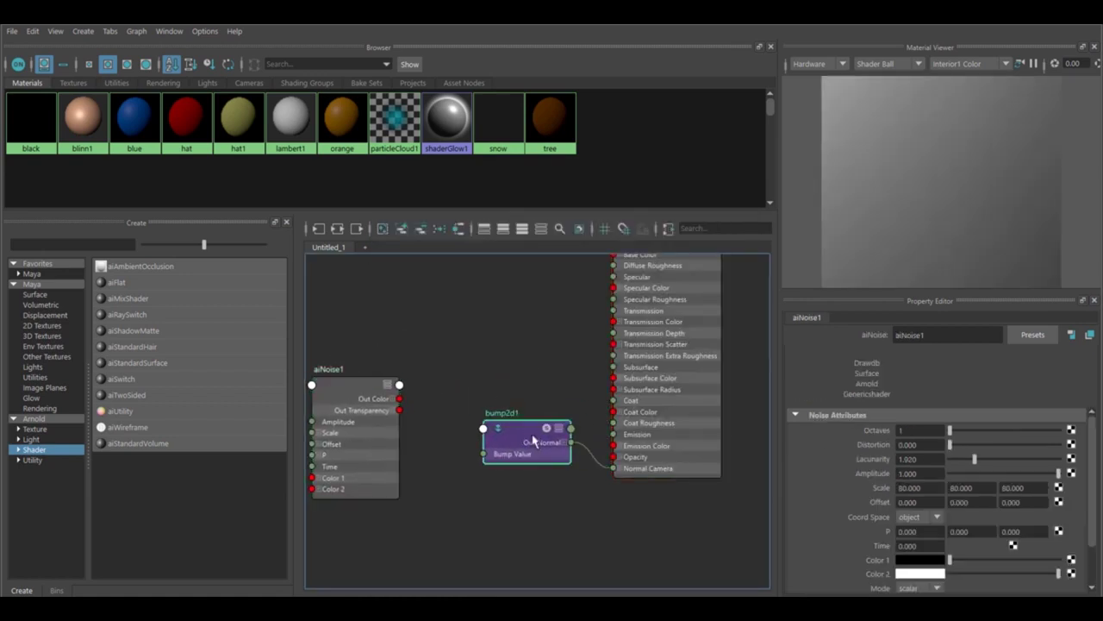
drag(534, 440, 494, 449)
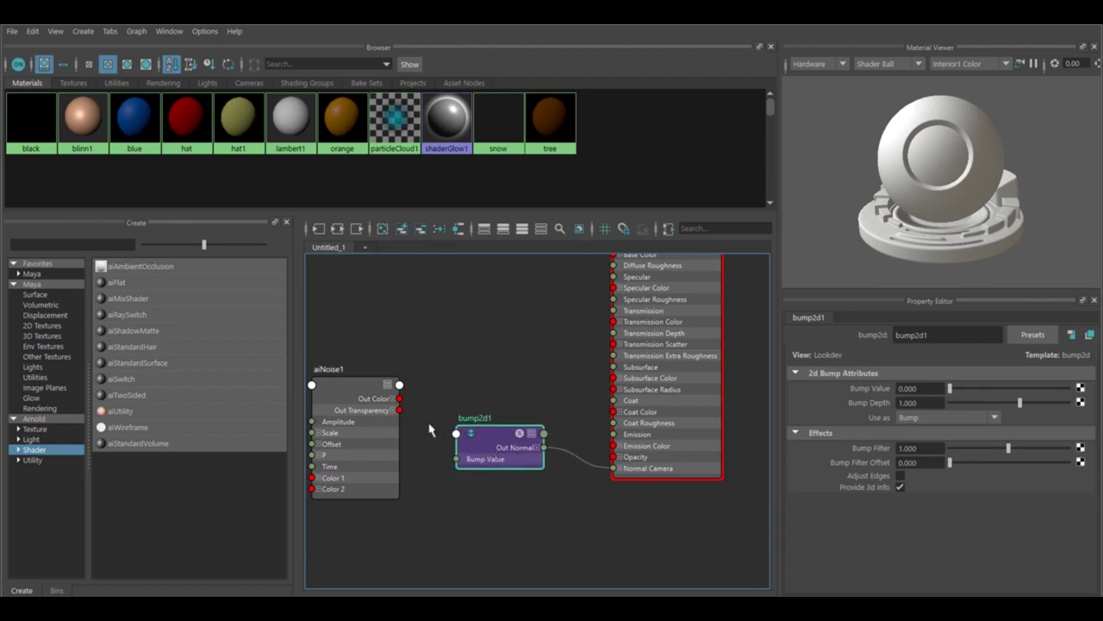
Connect aiNoise1's Out Color R to bump2d1's Bump Value and select bump2d1
click(393, 399)
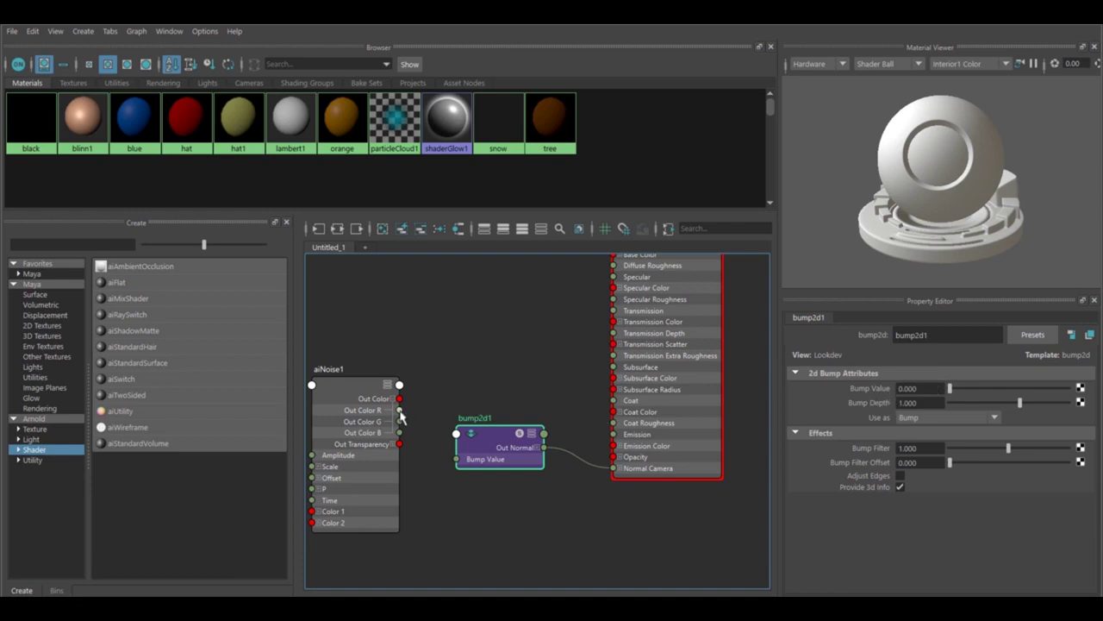
drag(399, 409, 457, 459)
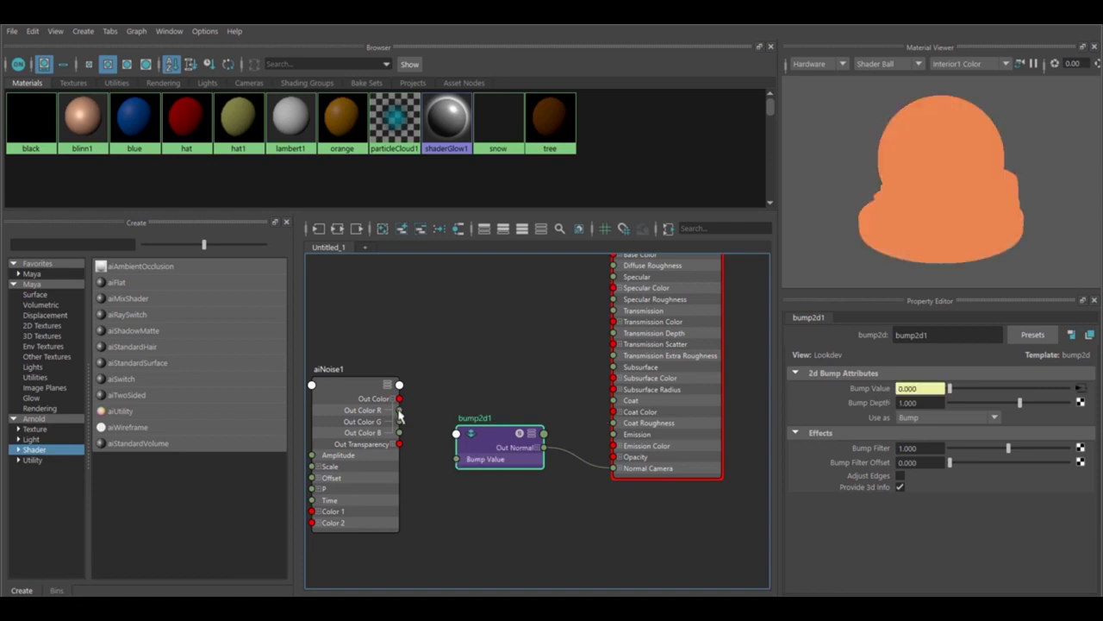
drag(341, 393, 344, 420)
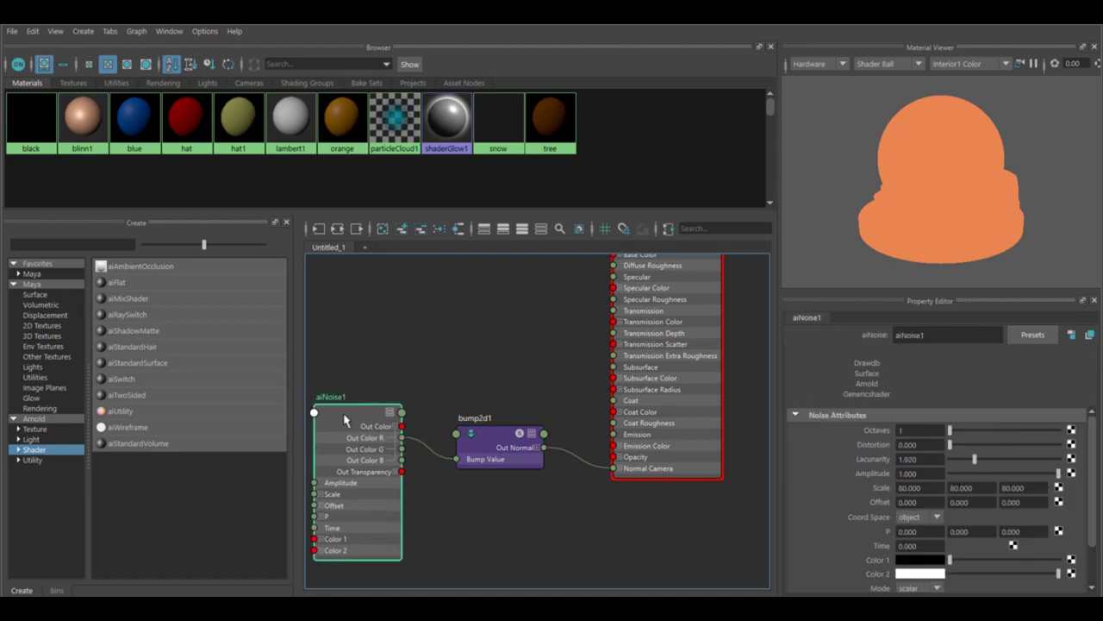
click(489, 436)
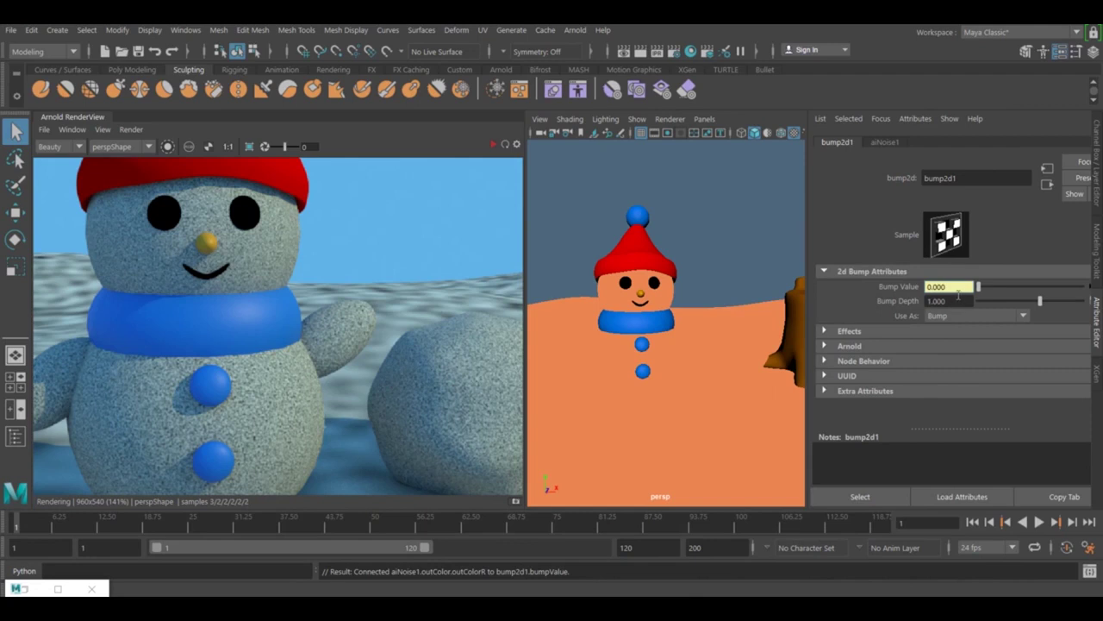
Re-render with the bump, then set Bump Depth to 0 and re-render
click(508, 141)
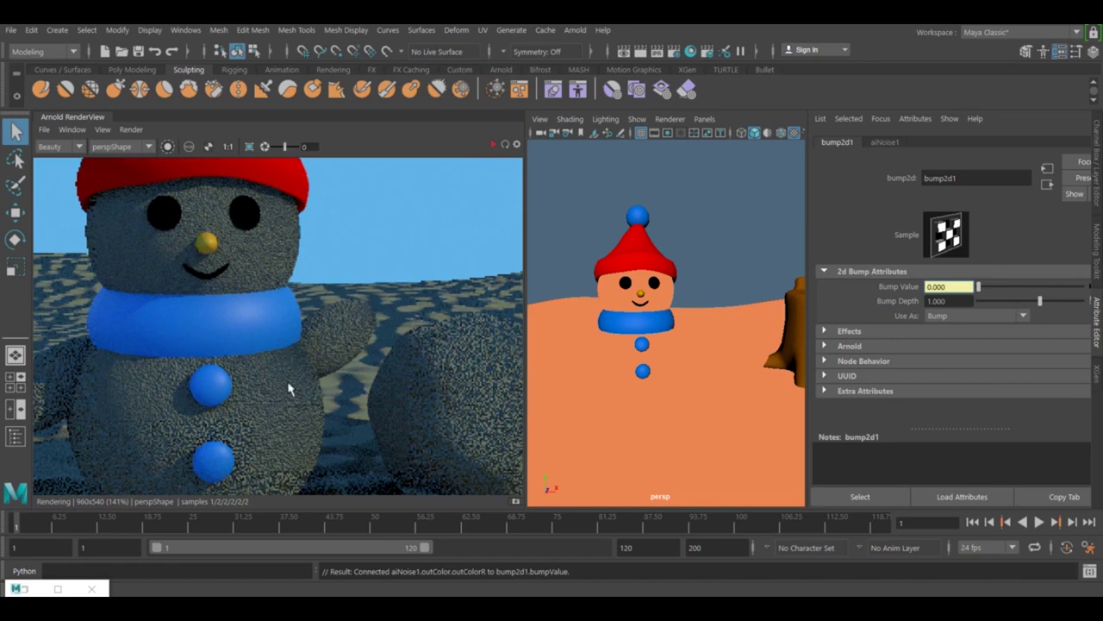
click(948, 301)
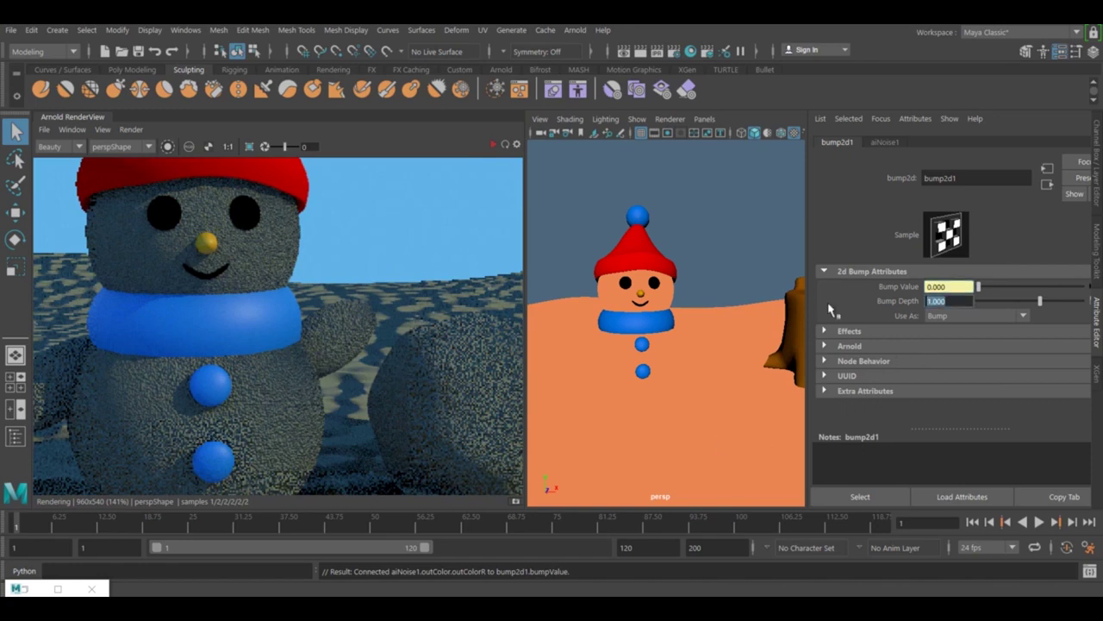
text(0)
key(Return)
click(493, 146)
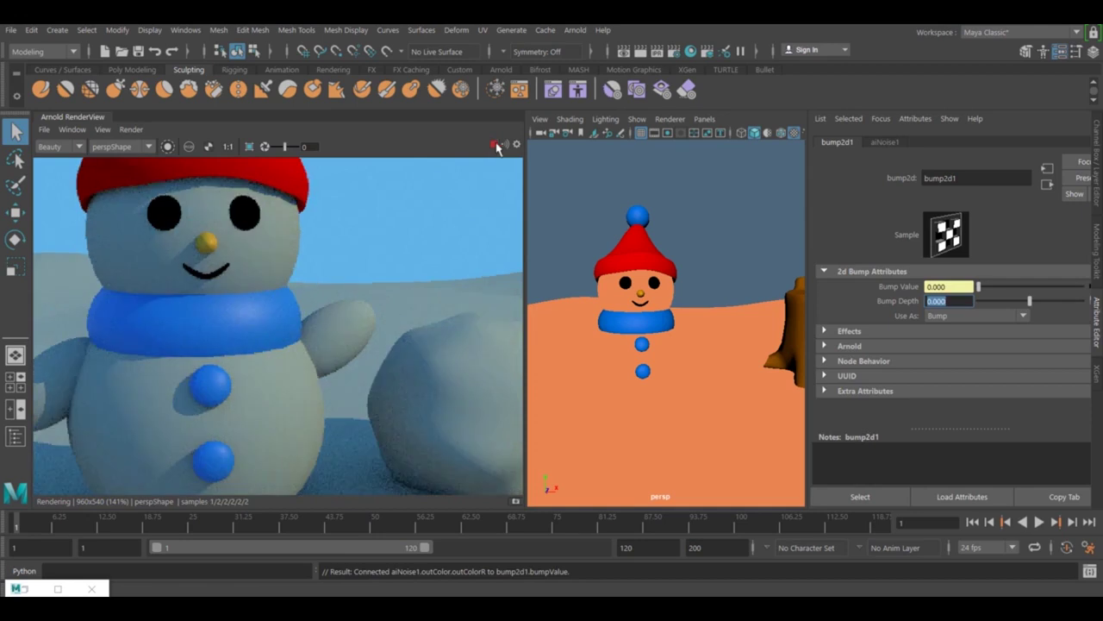
Try a Bump Depth of 0.200, then settle on 0.010
click(968, 302)
key(Return)
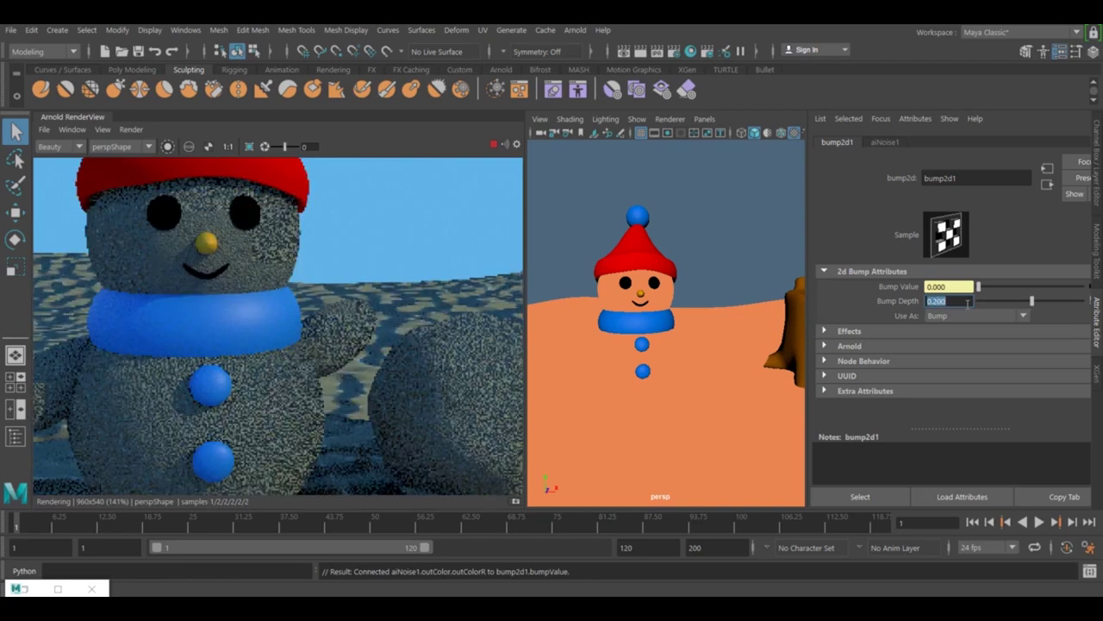
text(0.01)
key(Return)
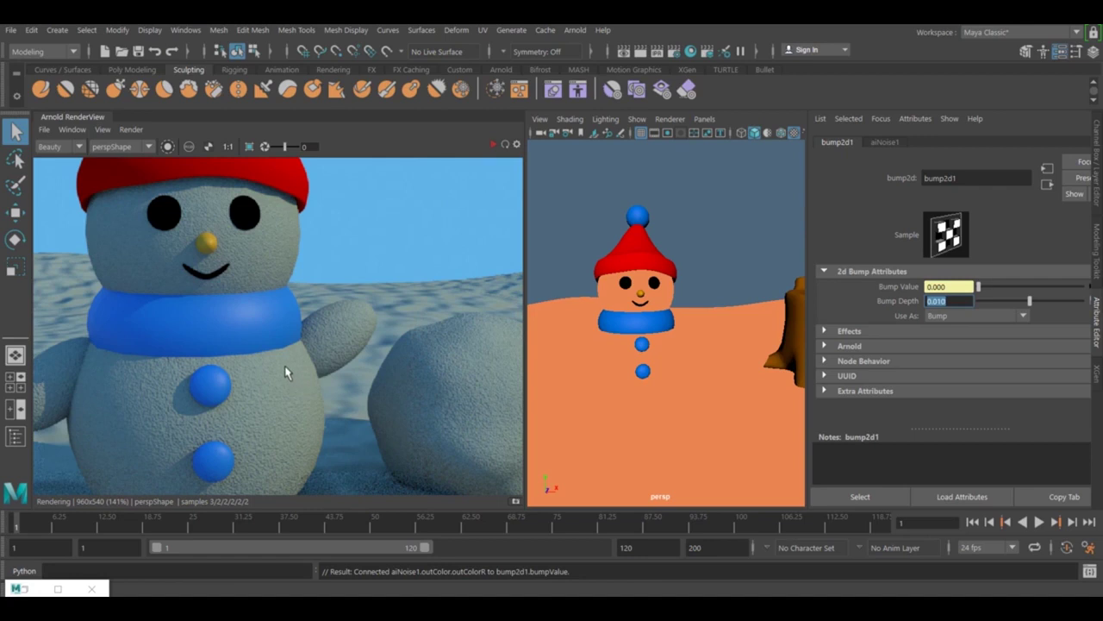
In Hypershade, select the snow aiStandardSurface and raise its Specular Weight to 1.000
click(74, 588)
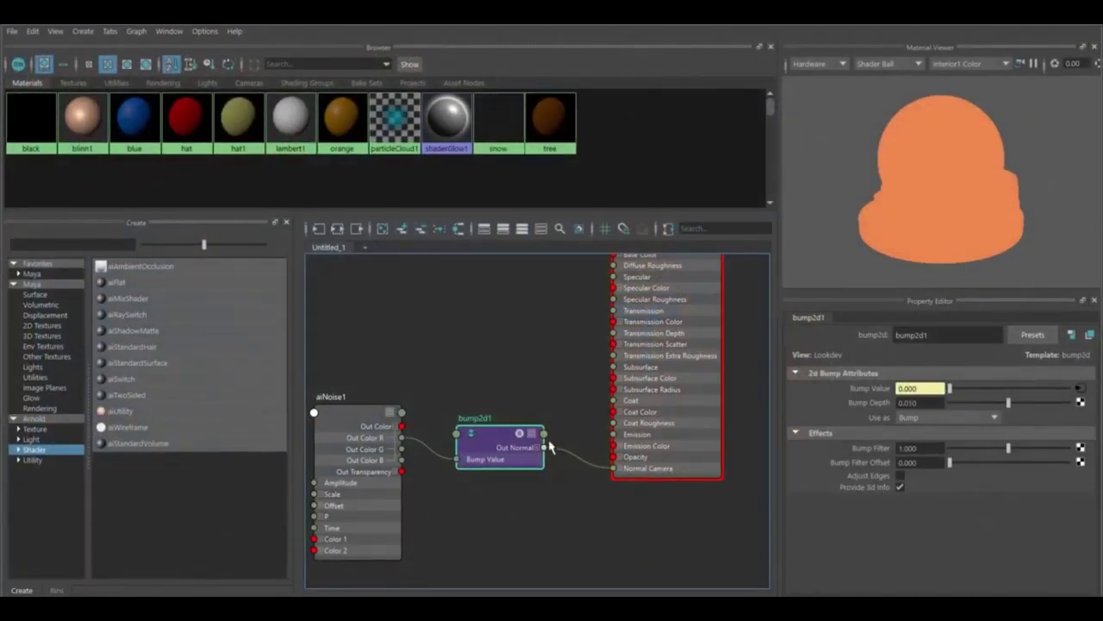
scroll(517, 379, down, 2)
alt+middle_drag(535, 382, 518, 411)
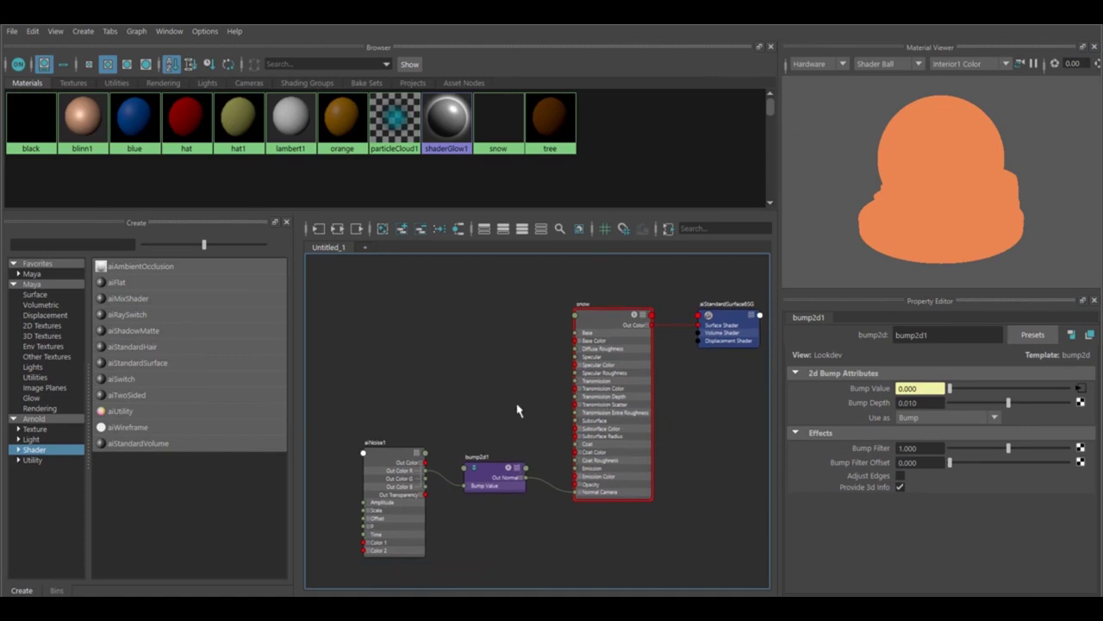
click(618, 326)
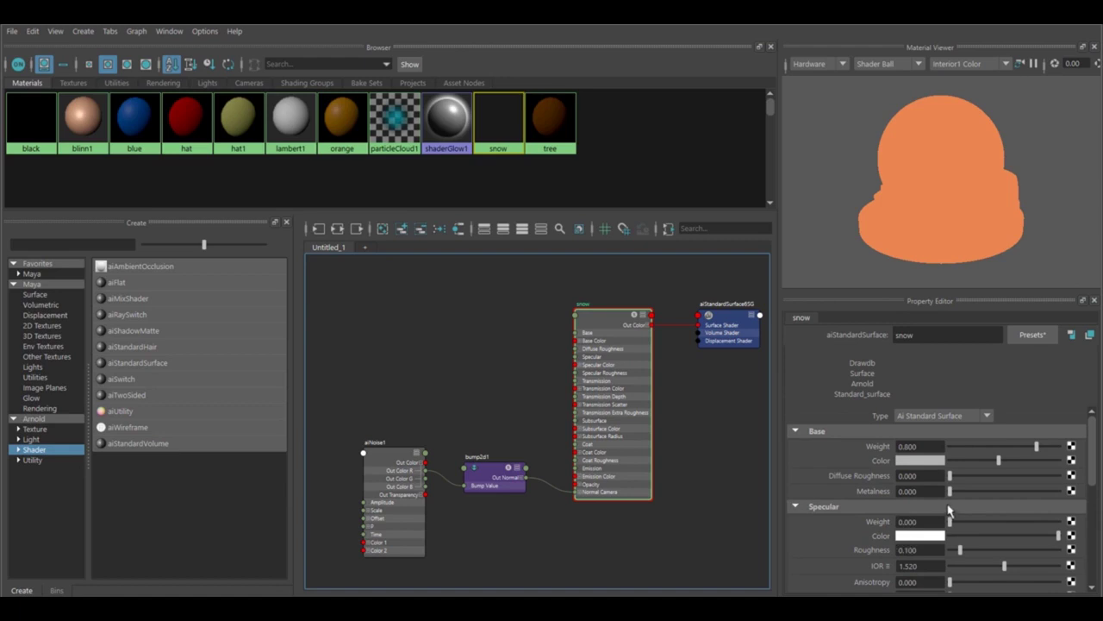
drag(953, 524, 1084, 535)
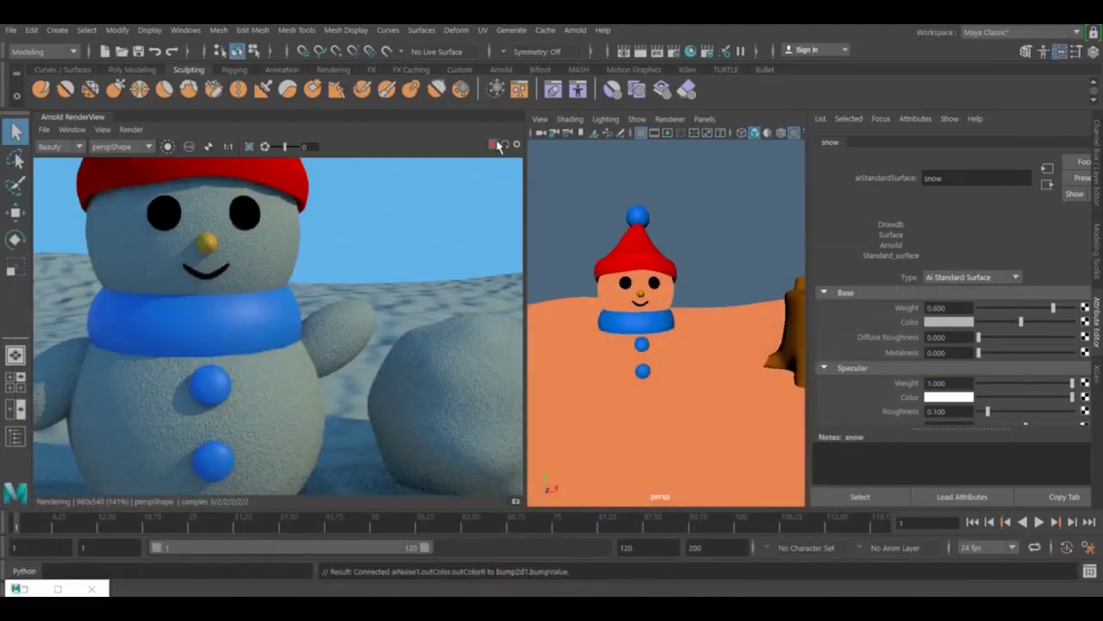
Re-render, brighten the snow base colour to V 0.511, and drop Base Weight from 0.800 to 0.000
click(495, 145)
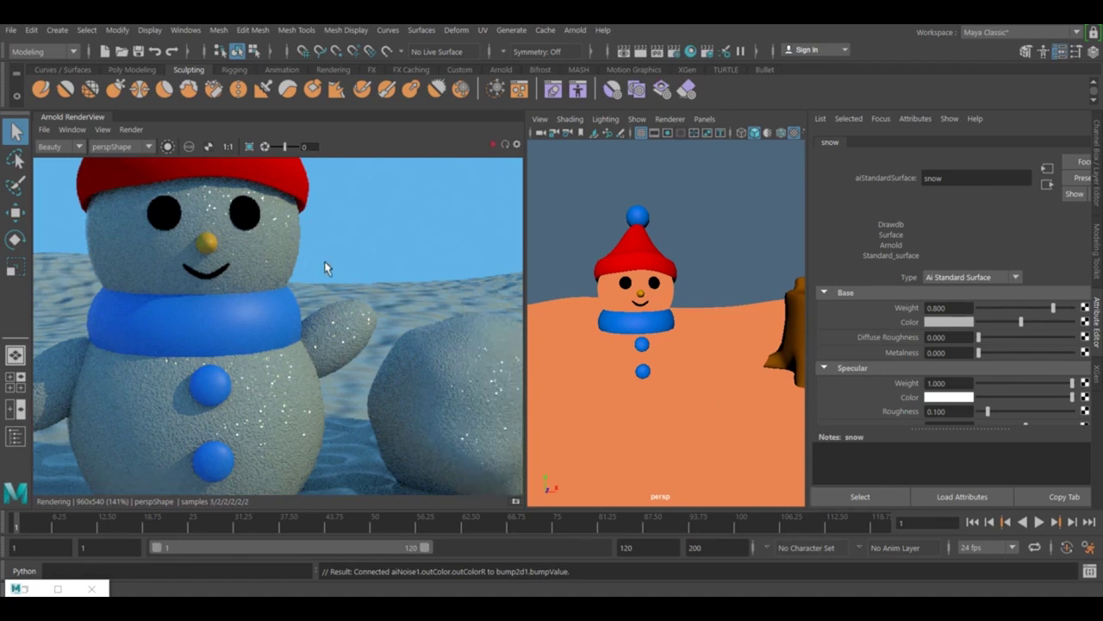
click(57, 589)
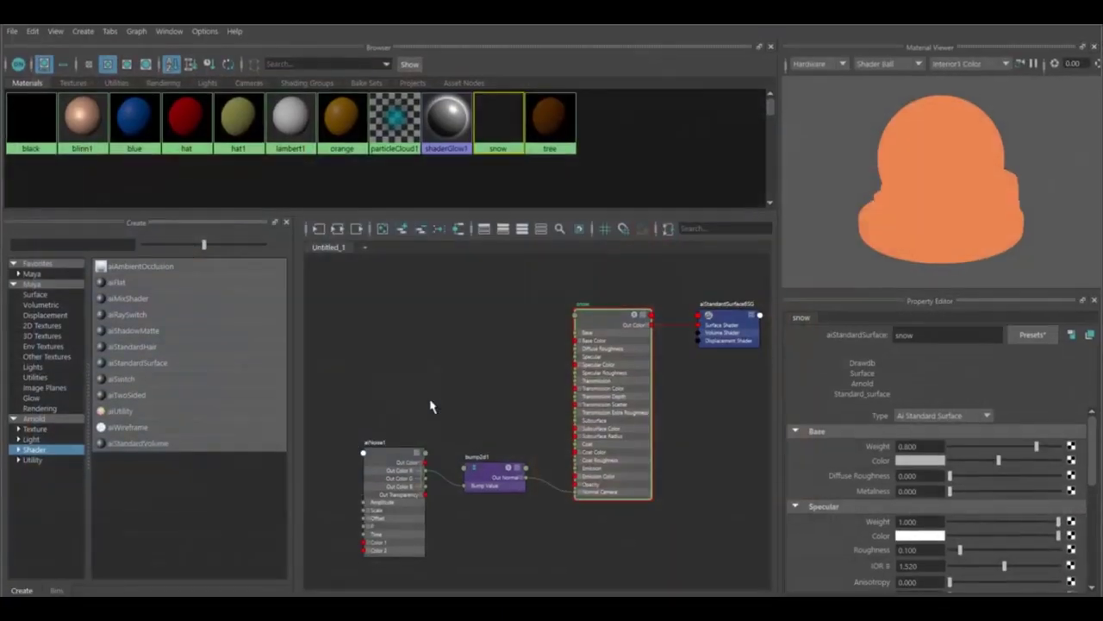
click(920, 461)
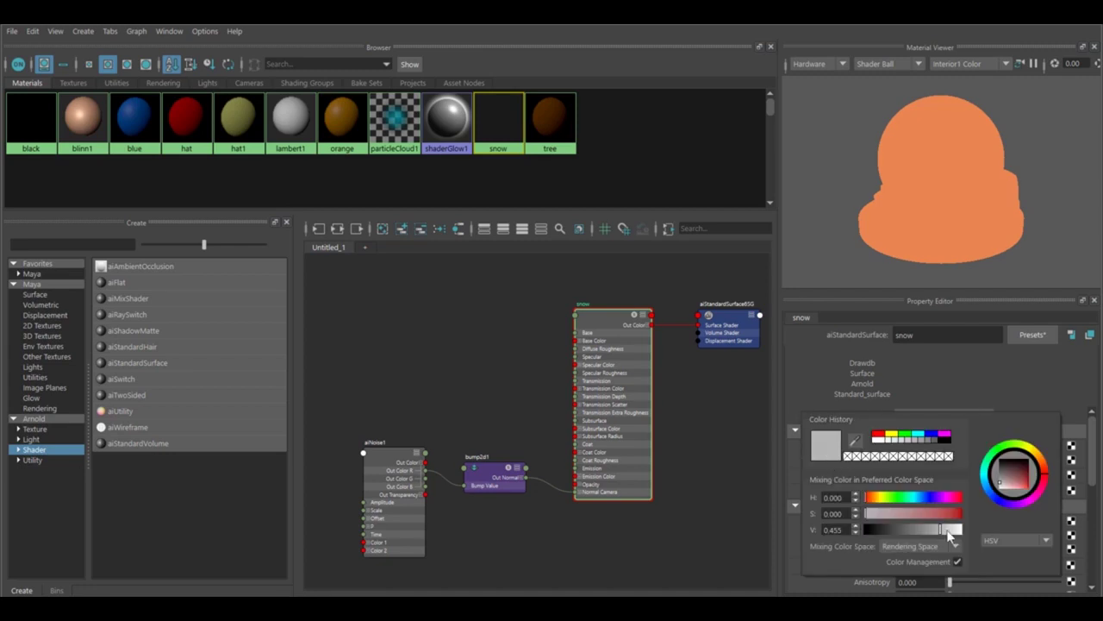
drag(953, 529, 945, 529)
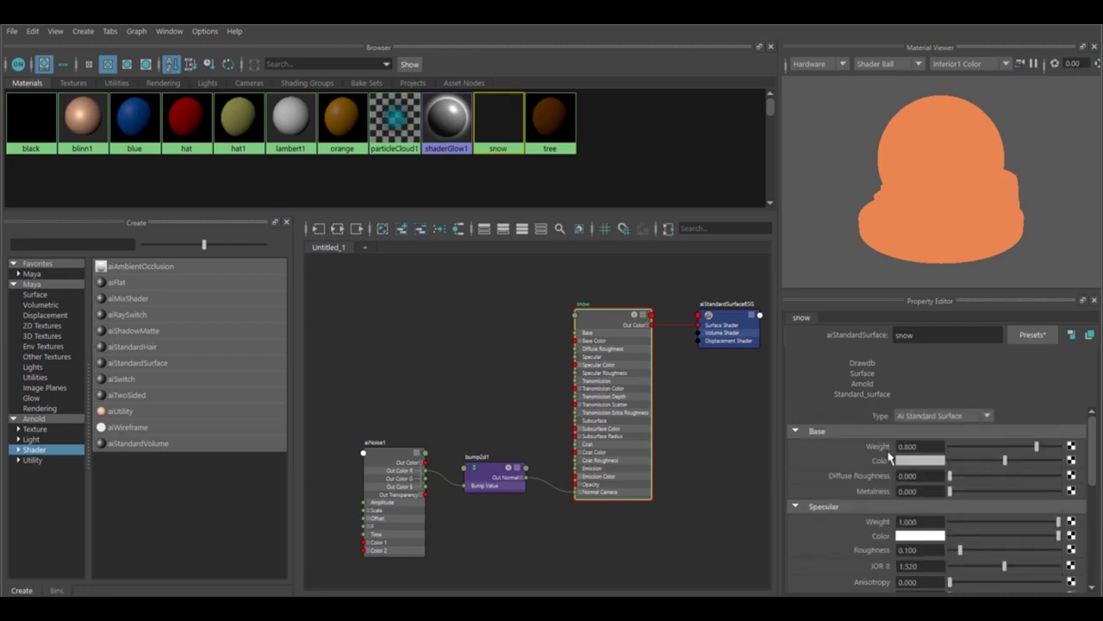
drag(1030, 447, 896, 442)
Expand the snow shader's Subsurface section, set its Weight to 1.000, and check a snowball reference photo
scroll(999, 430, down, 2)
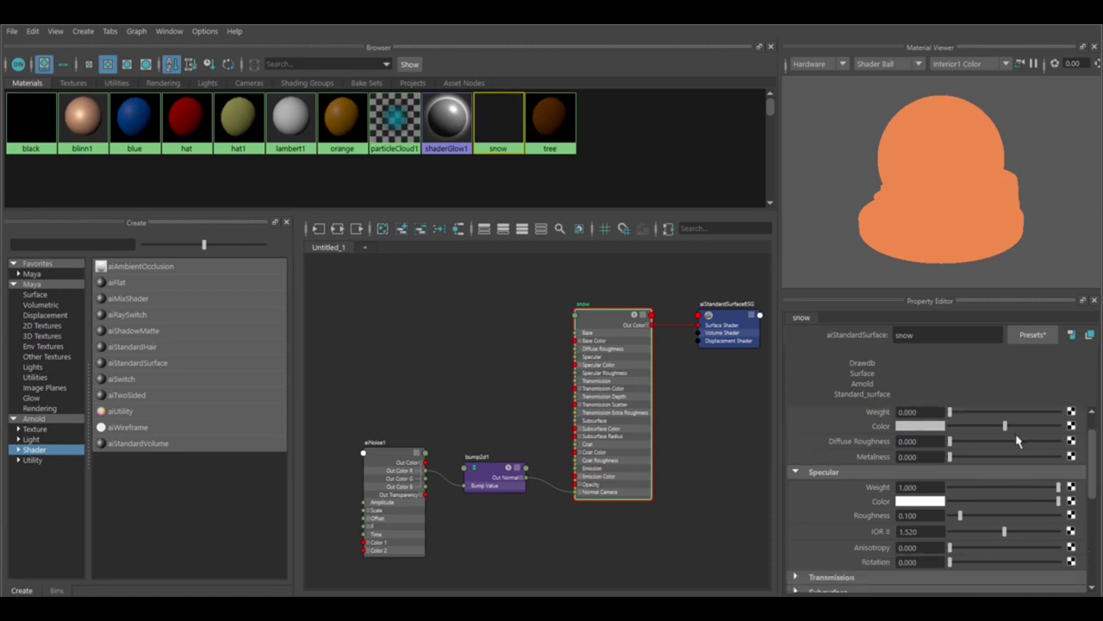
scroll(1016, 440, down, 2)
scroll(1017, 453, down, 2)
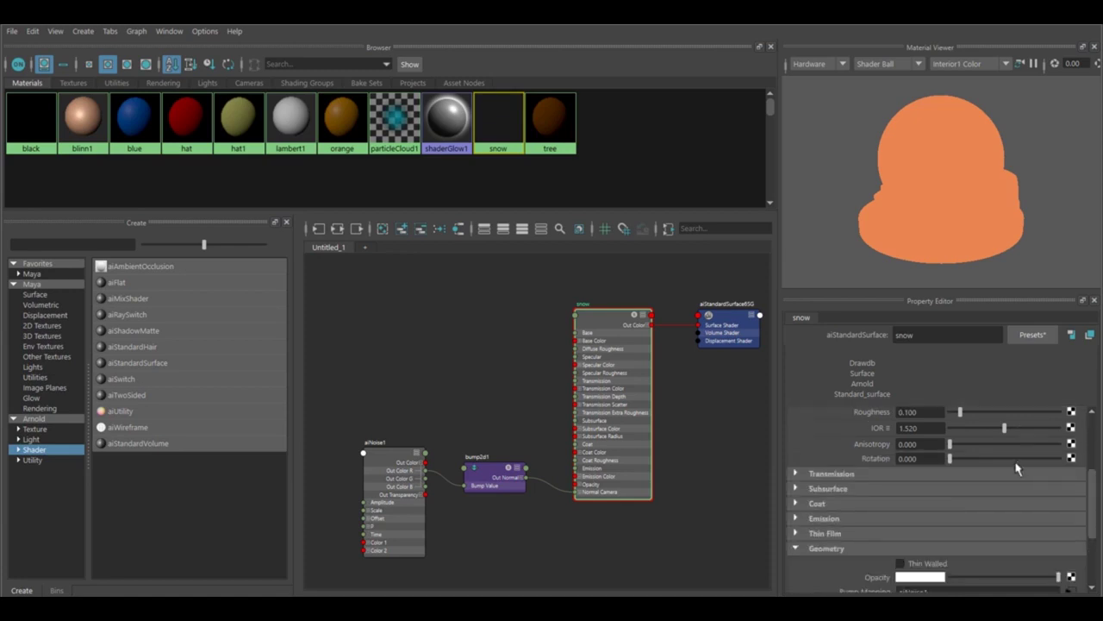
click(830, 490)
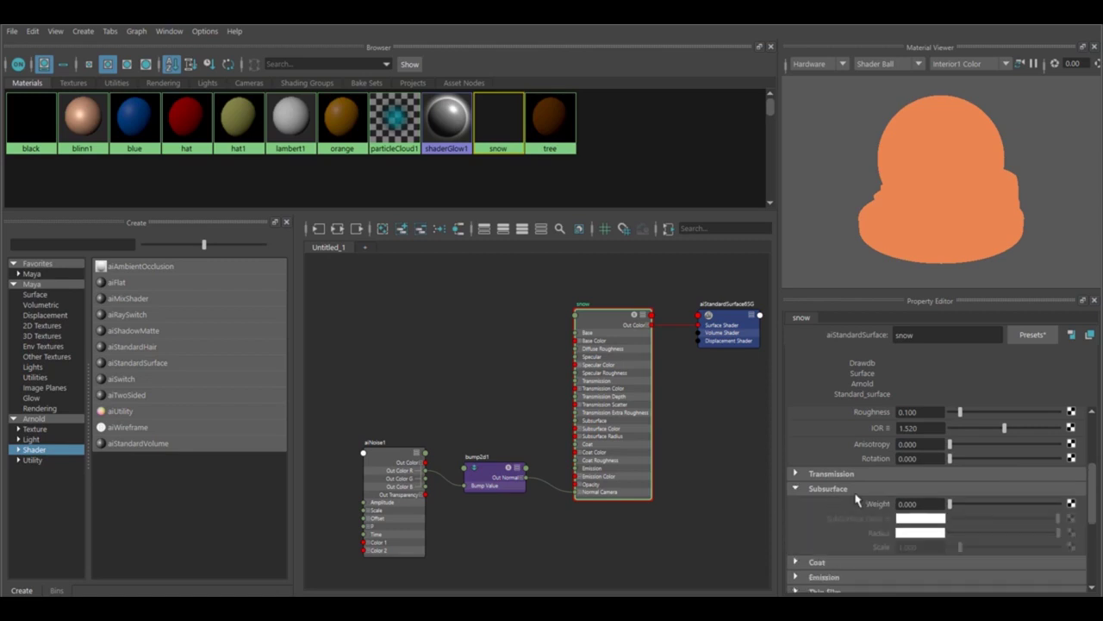
drag(951, 504, 1059, 503)
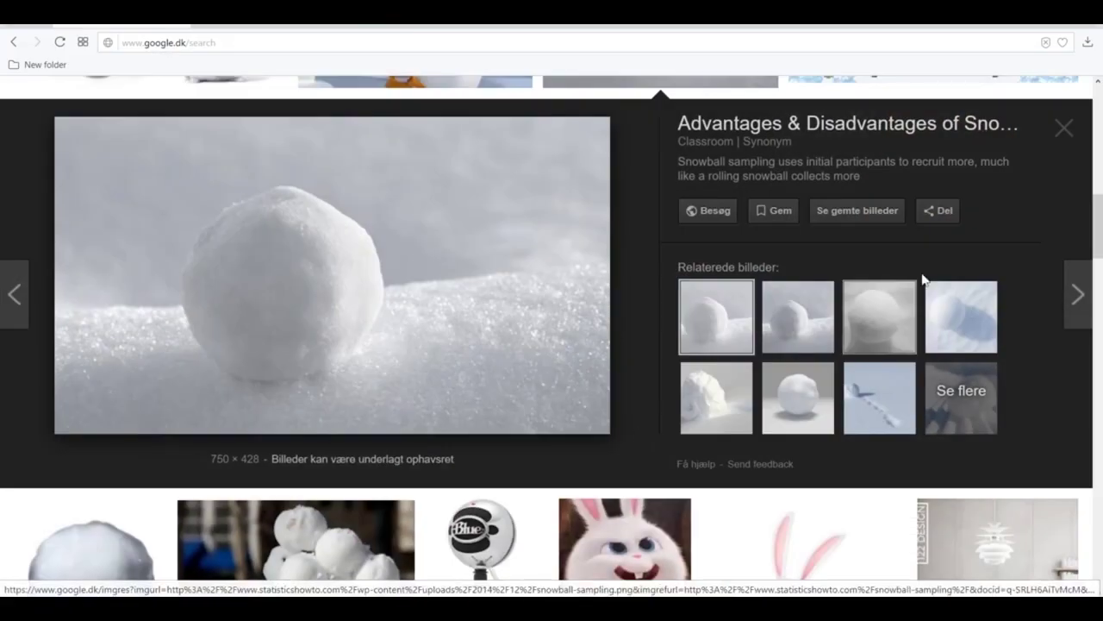
click(939, 312)
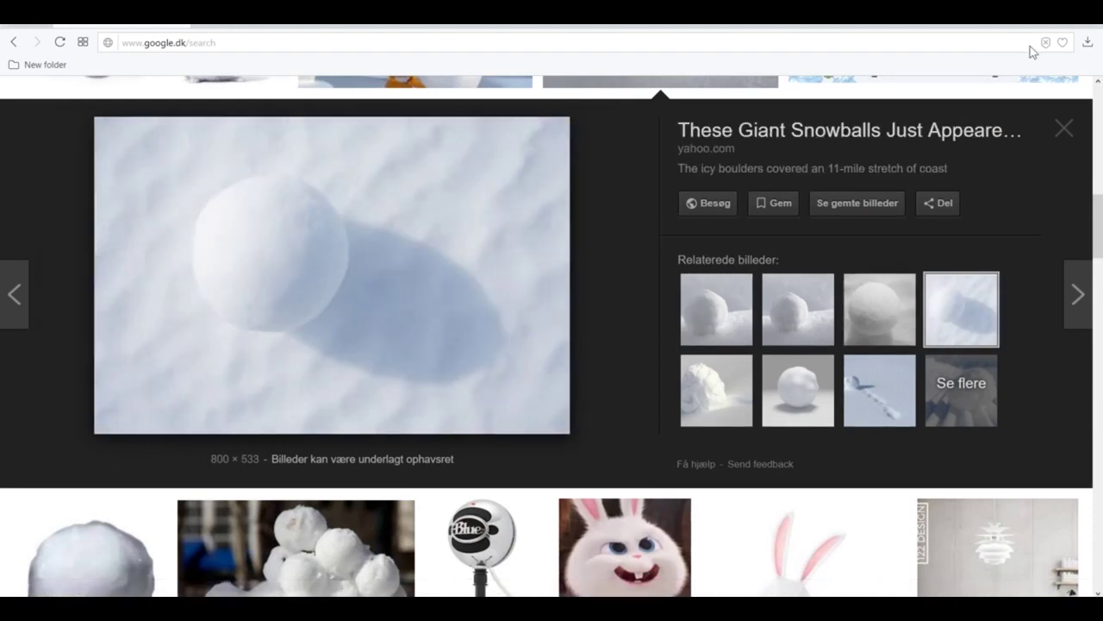
click(540, 566)
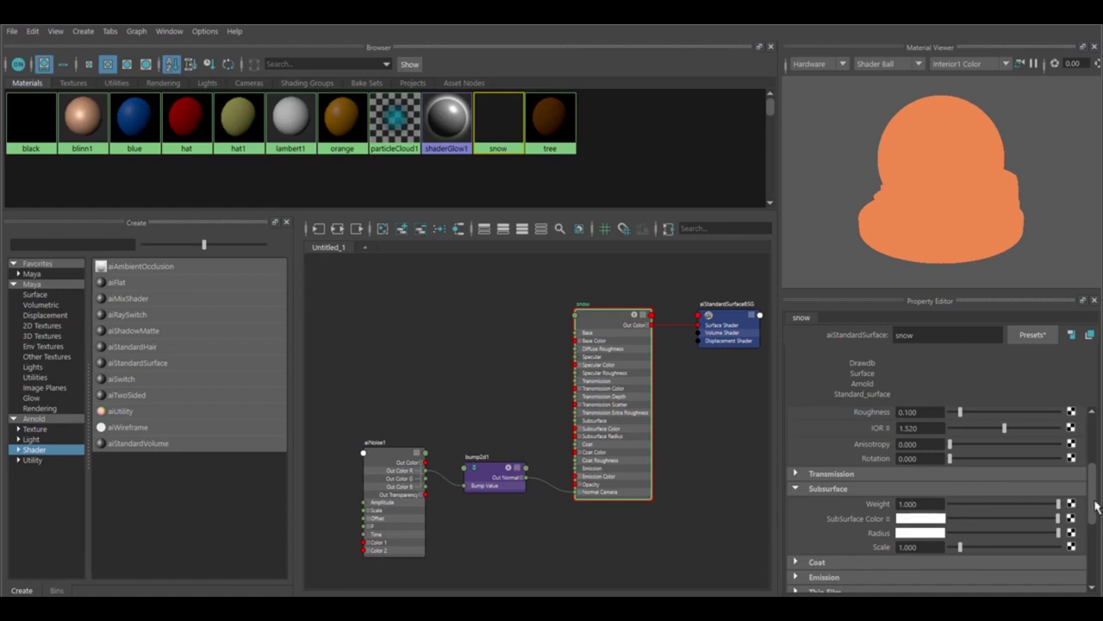
Tint the snow shader's Subsurface Radius light blue with saturation 0.95
click(939, 520)
click(915, 540)
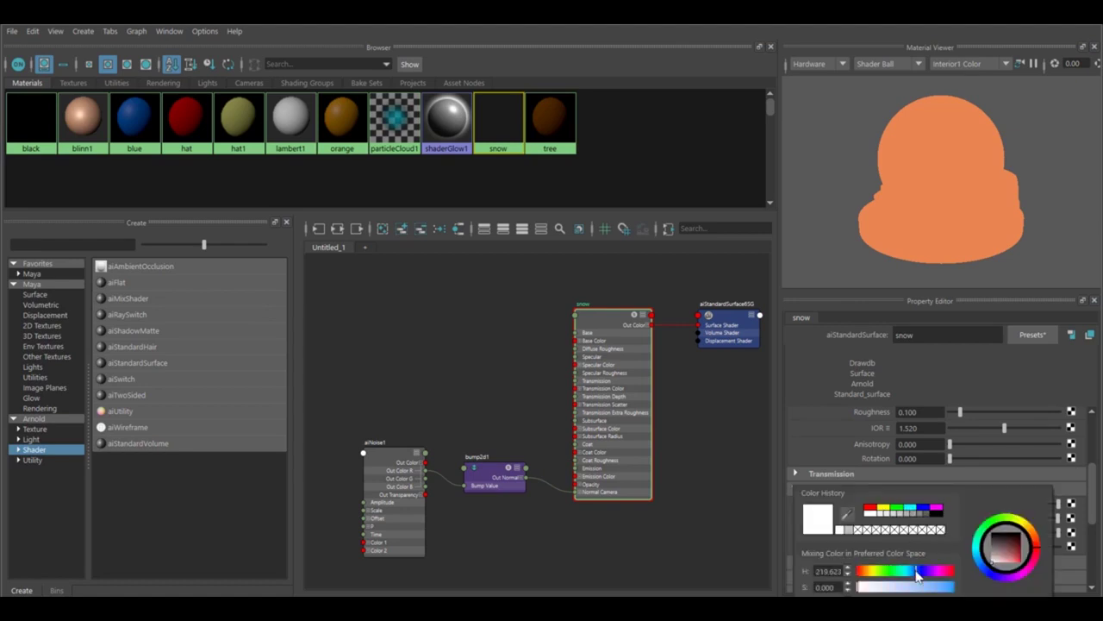
click(951, 587)
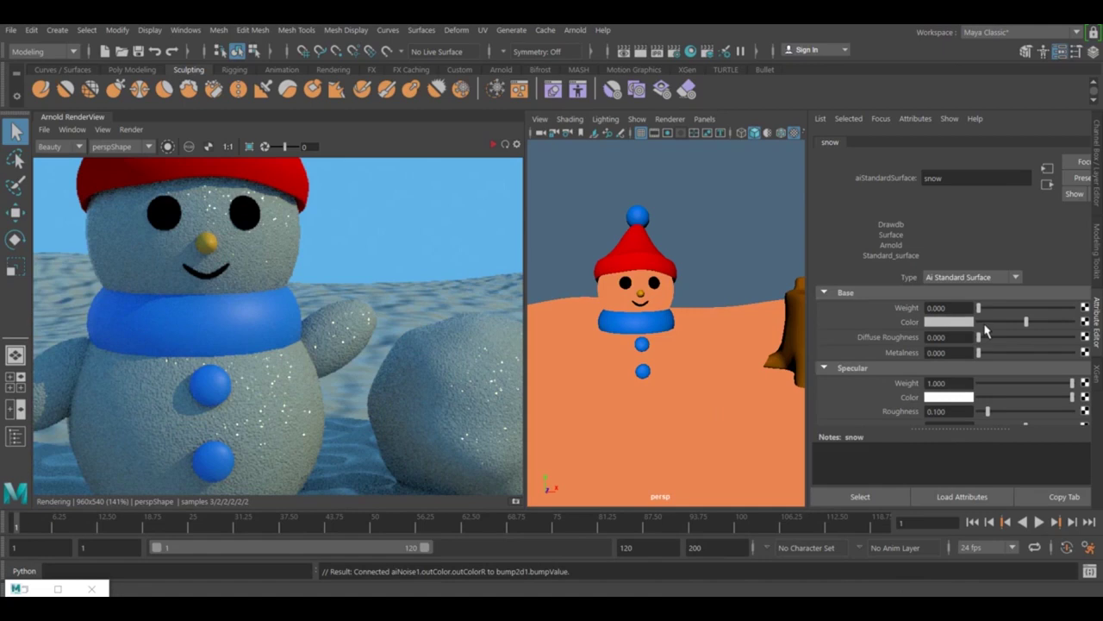
Expand the Subsurface settings and re-render the scene in Arnold RenderView
scroll(1005, 391, down, 3)
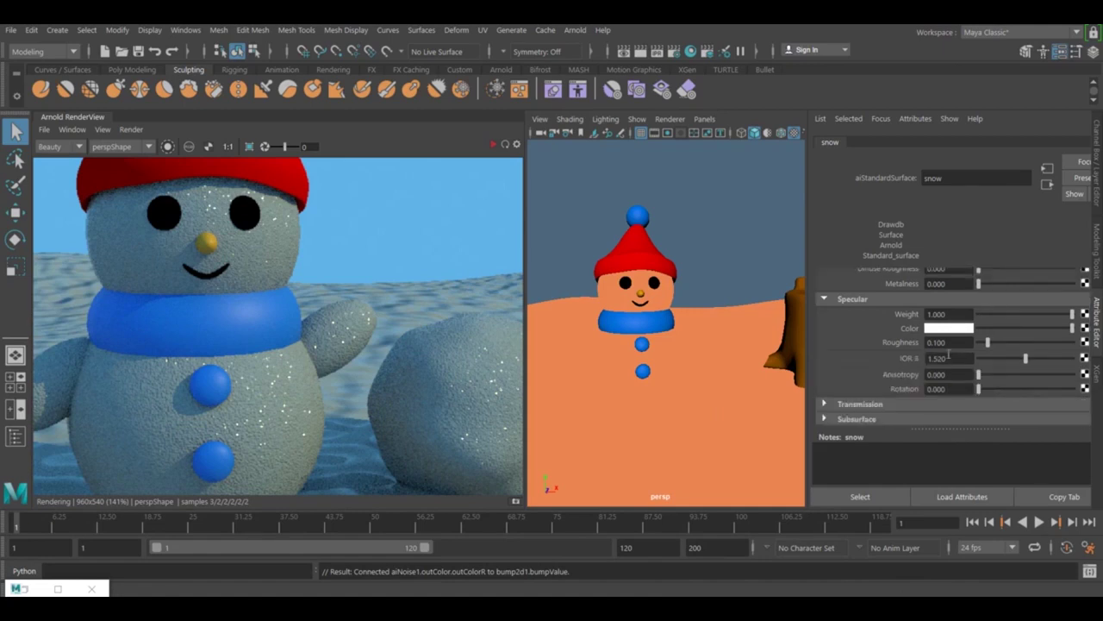
scroll(965, 385, down, 4)
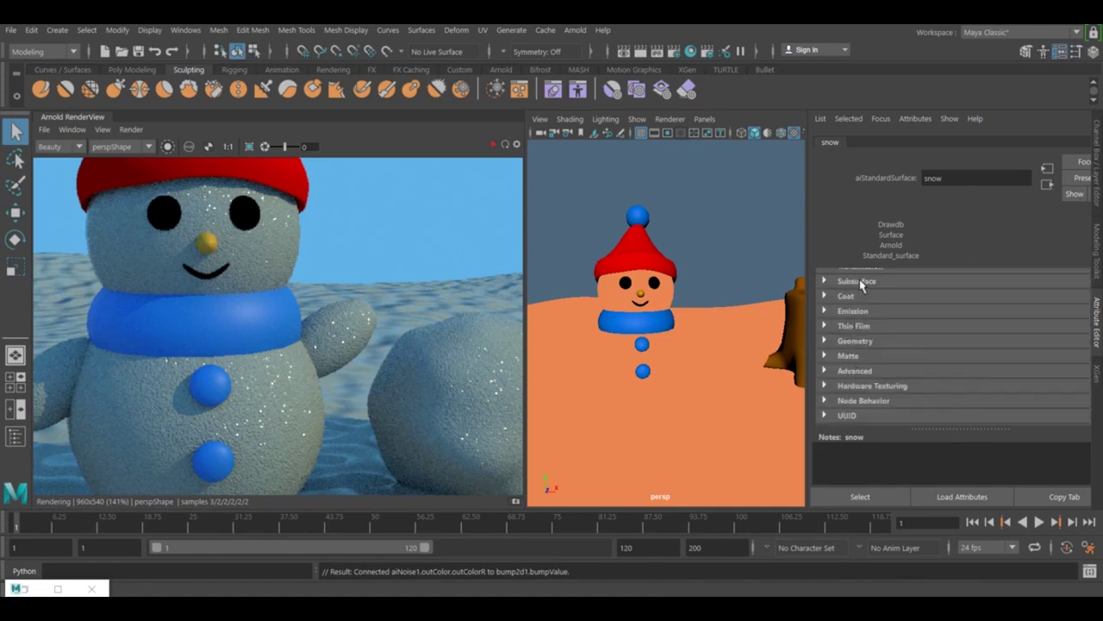
click(861, 282)
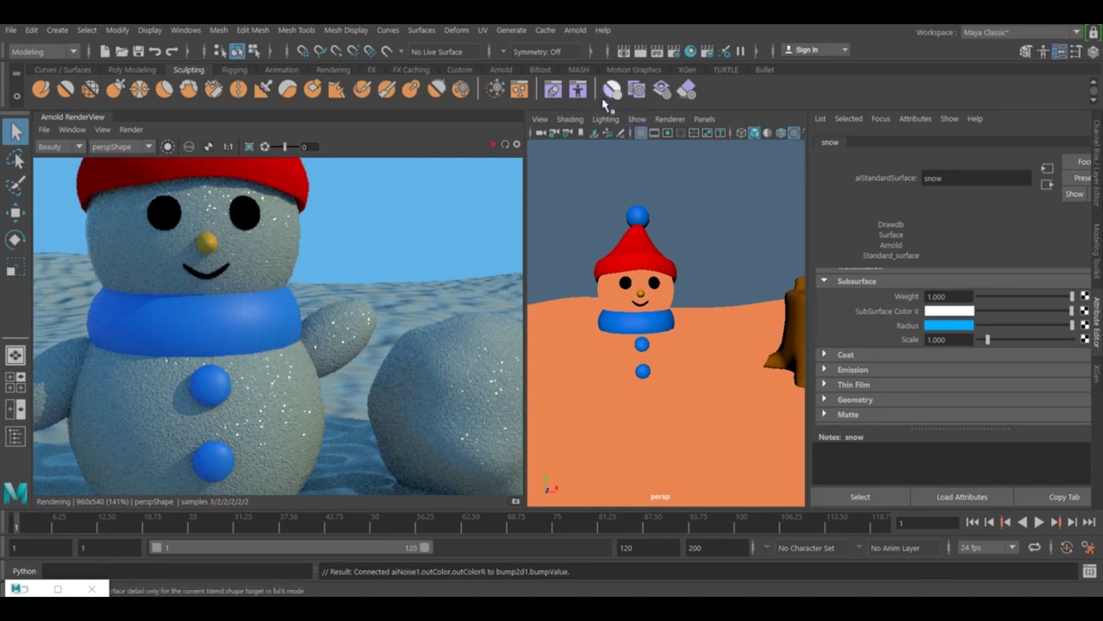
click(505, 144)
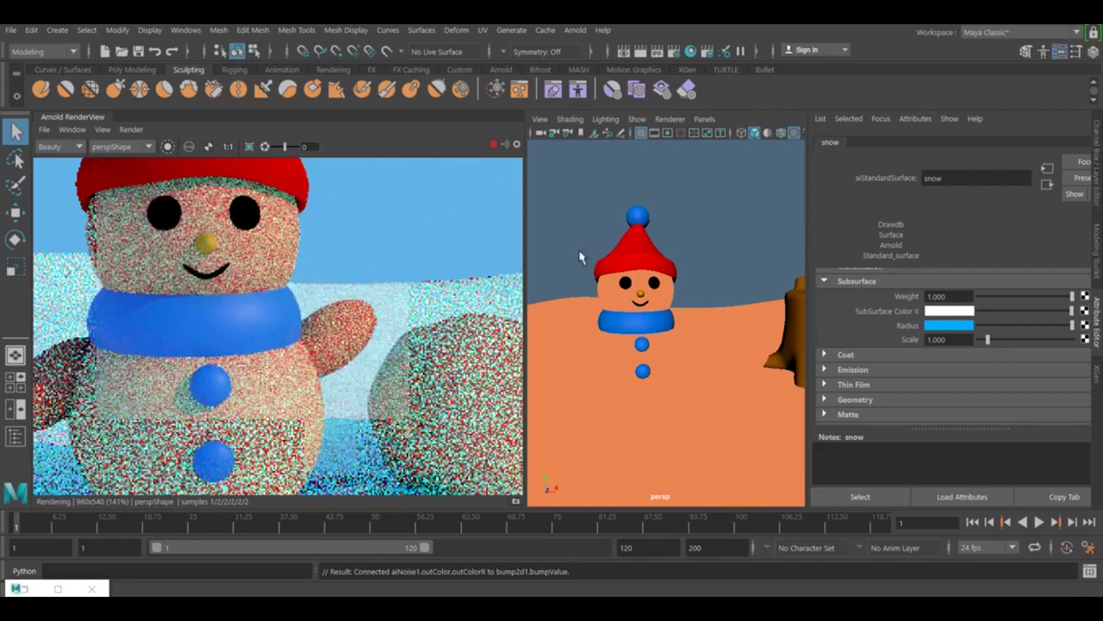
Lower the snow shader's Subsurface Scale to 0.200, then to 0.100
click(940, 339)
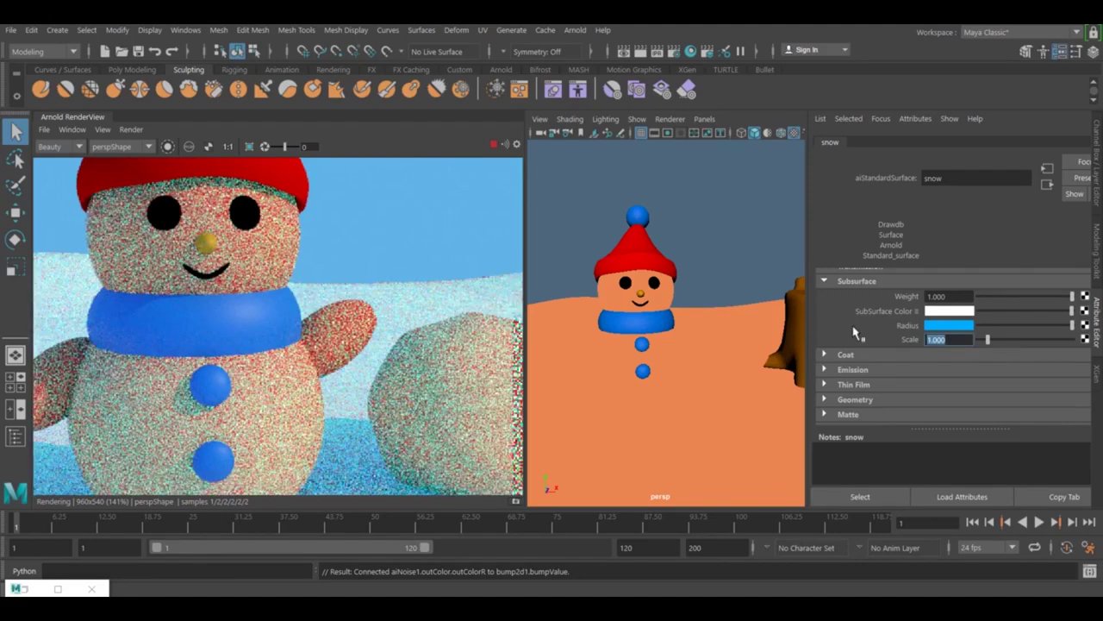
key(BackSpace)
text(.2)
key(Return)
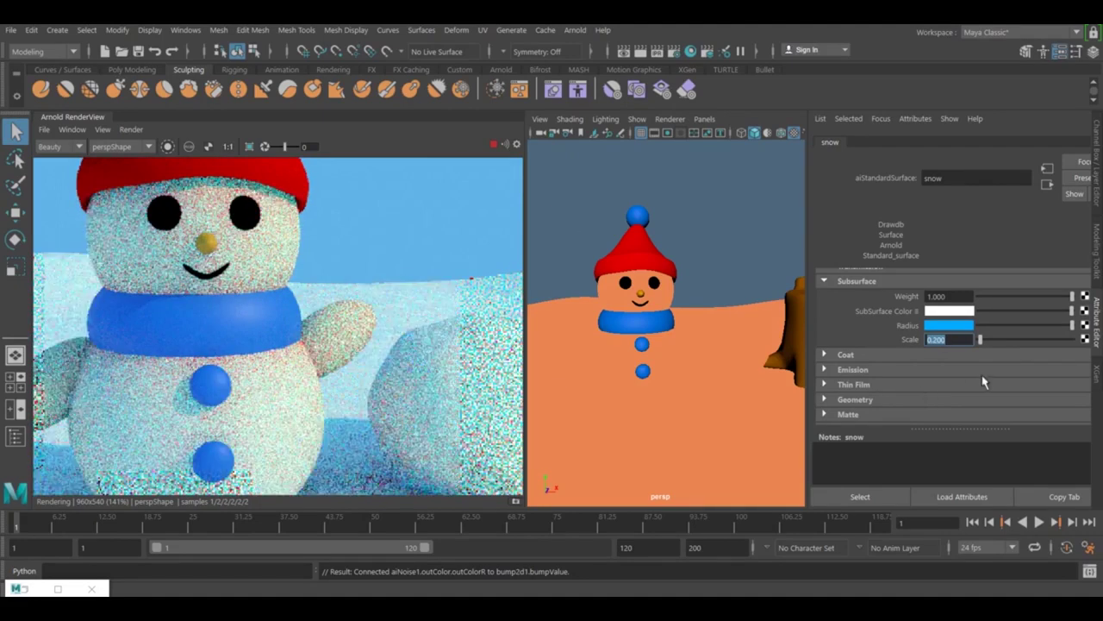
text(1)
key(Return)
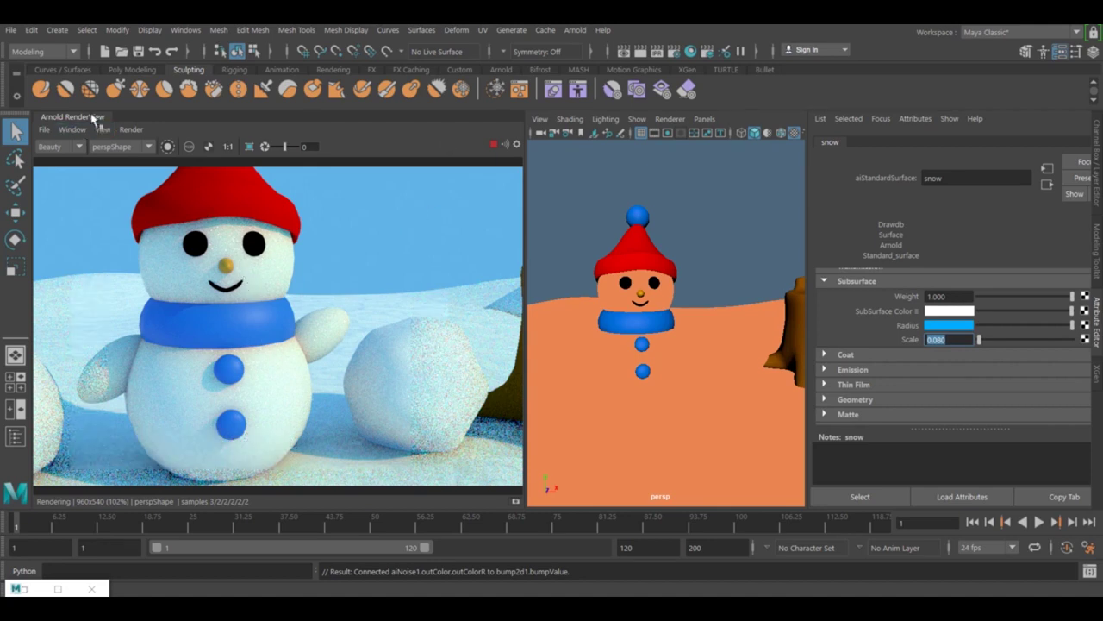
Float the Arnold RenderView into its own window, maximize it, and zoom in
drag(97, 117, 144, 161)
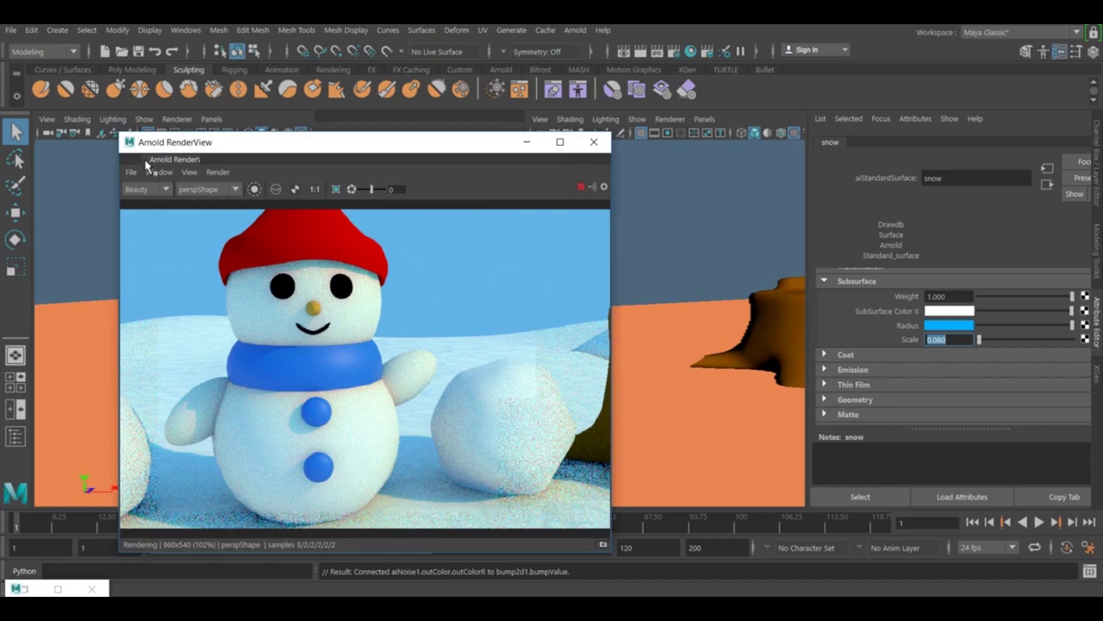
click(560, 142)
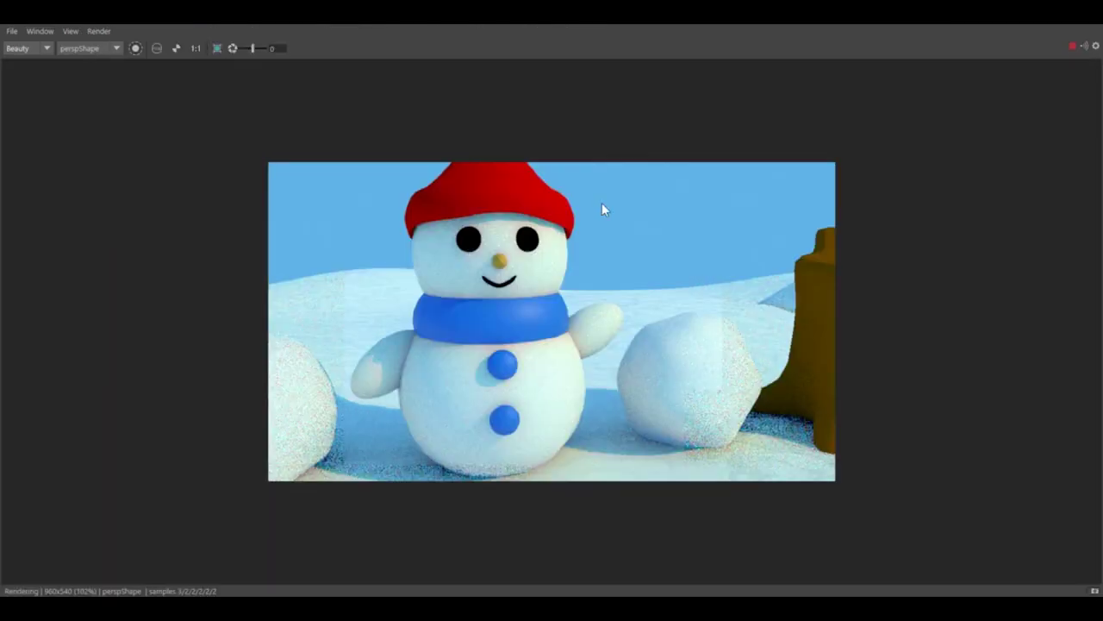
scroll(579, 269, up, 2)
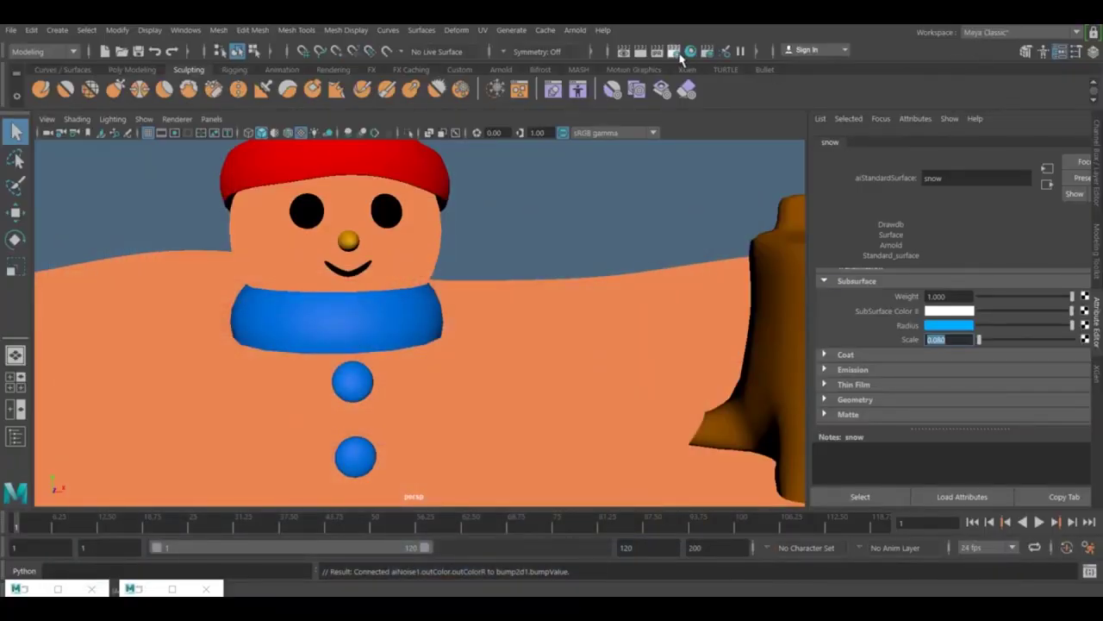
In Render Settings' Arnold Renderer tab, raise the SSS sample count from 2 to 3
click(677, 53)
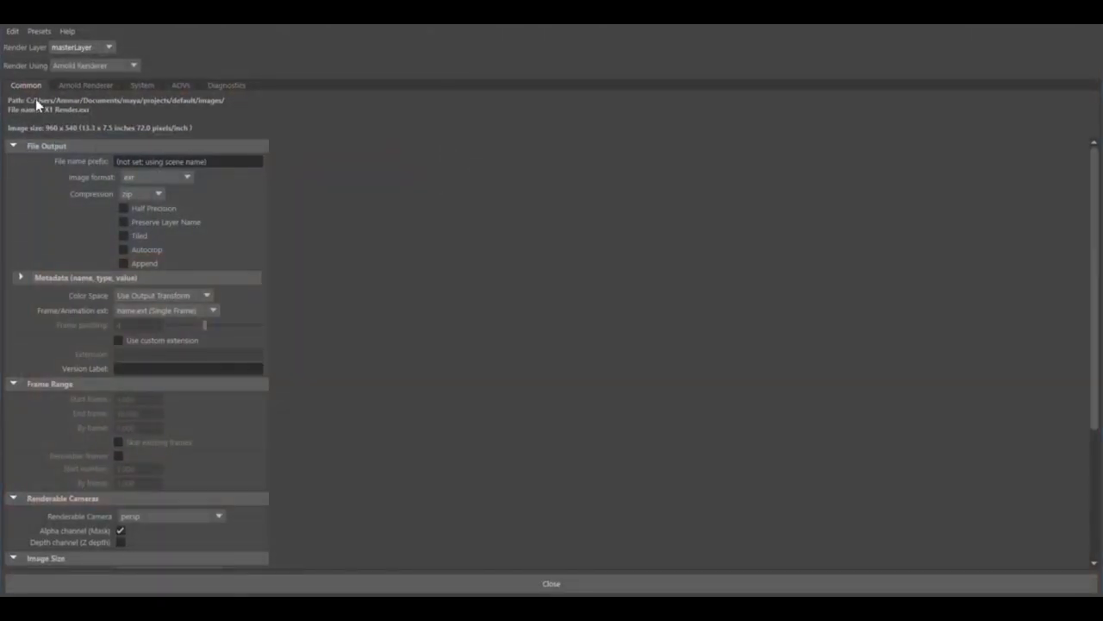
click(73, 88)
double_click(129, 220)
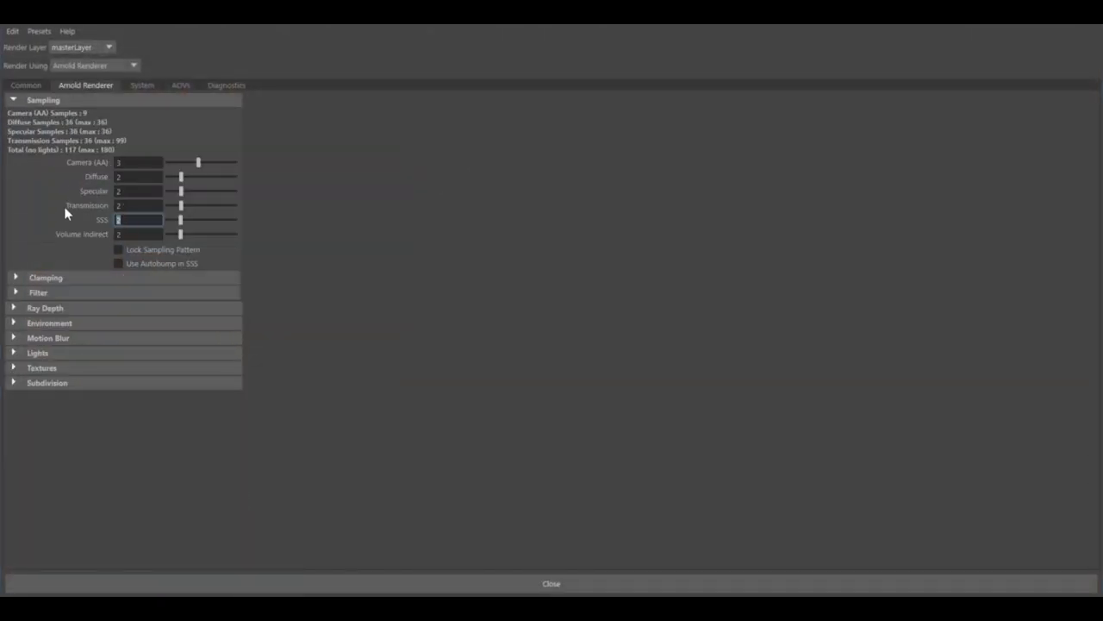
text(3)
key(Return)
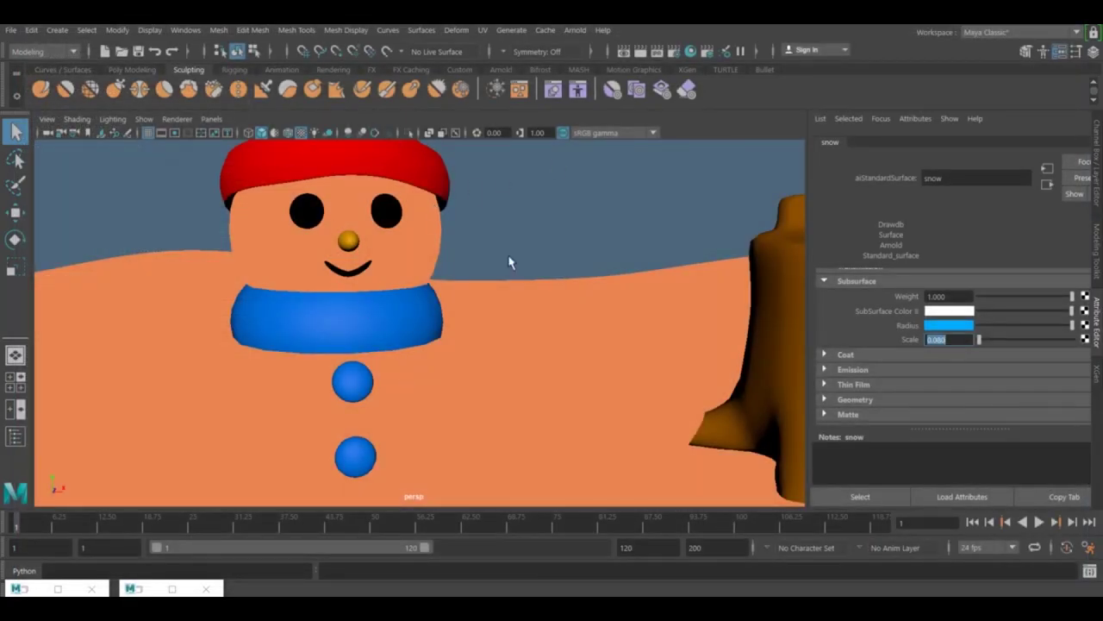
Turn on lit shading in the viewport so the snowman and snowballs appear white
click(301, 134)
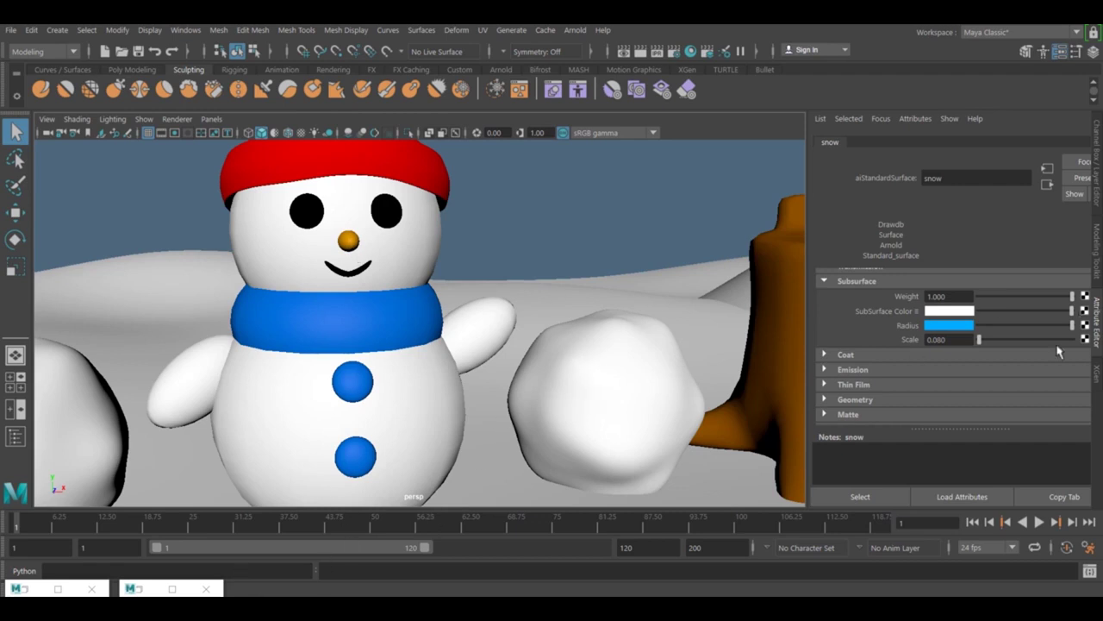
scroll(1034, 371, up, 5)
scroll(1000, 365, down, 1)
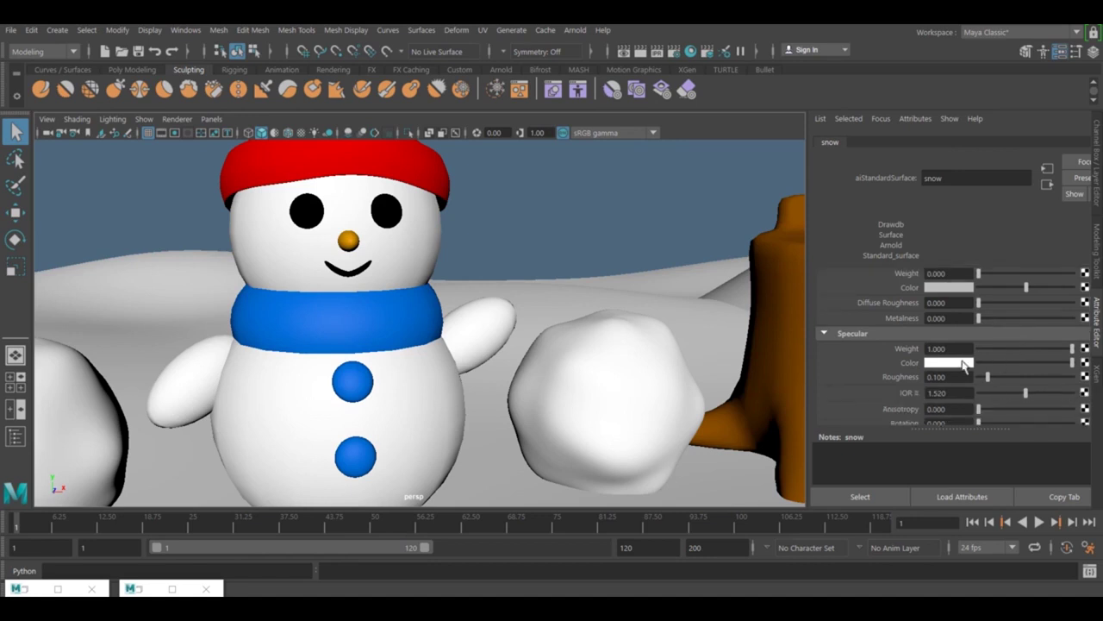
Place the render window over the scene and limit rendering to a region around the snowman's face
click(140, 589)
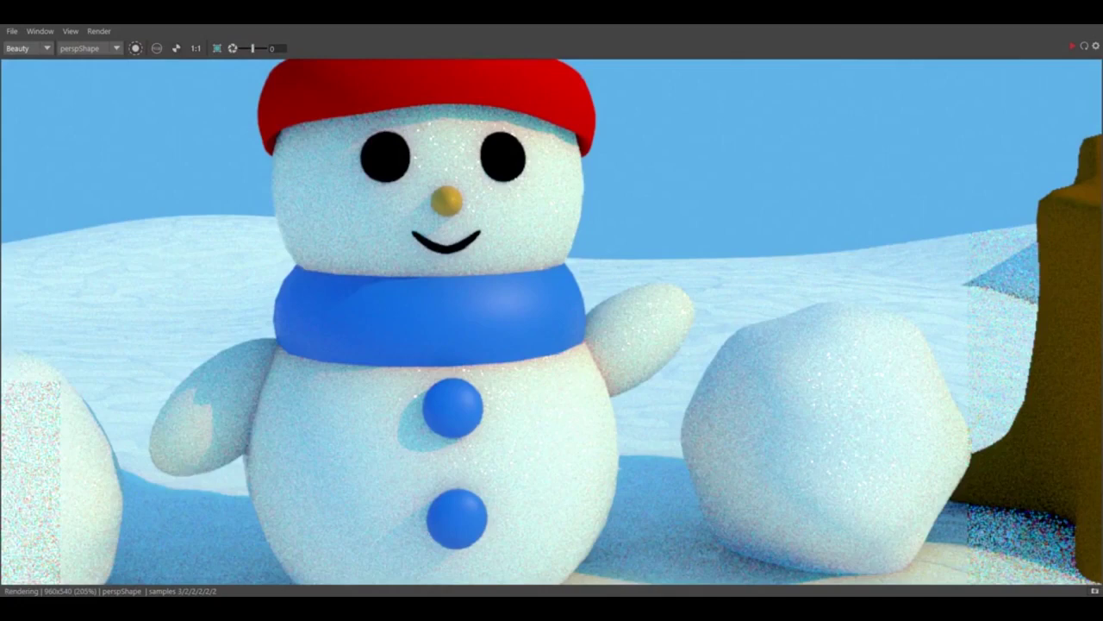
drag(552, 27, 478, 86)
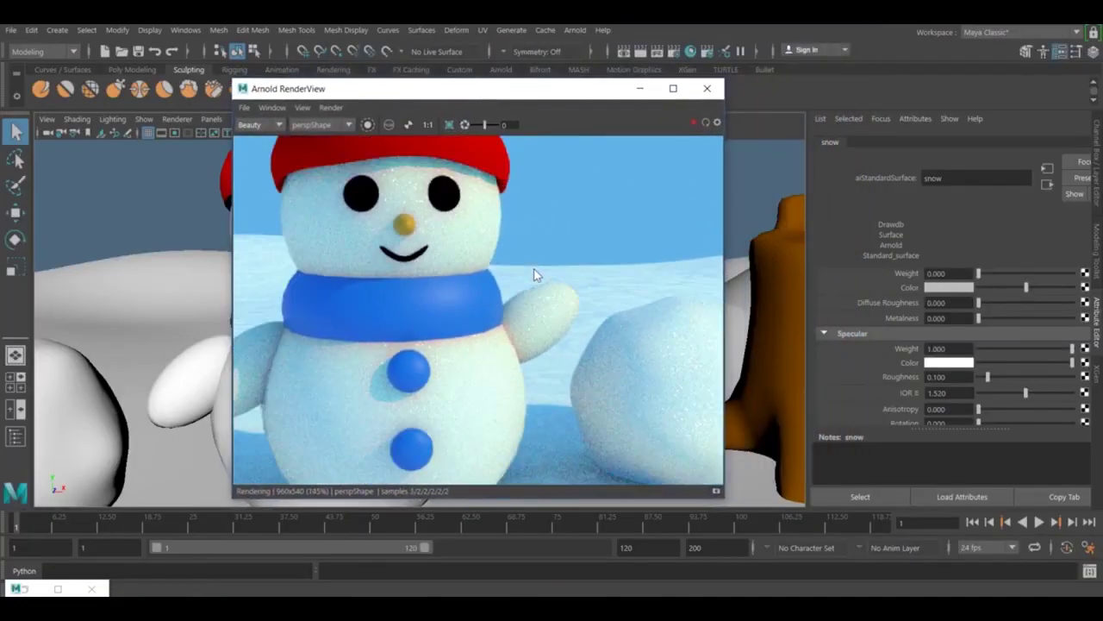
scroll(531, 230, up, 1)
scroll(529, 225, down, 1)
drag(475, 162, 388, 259)
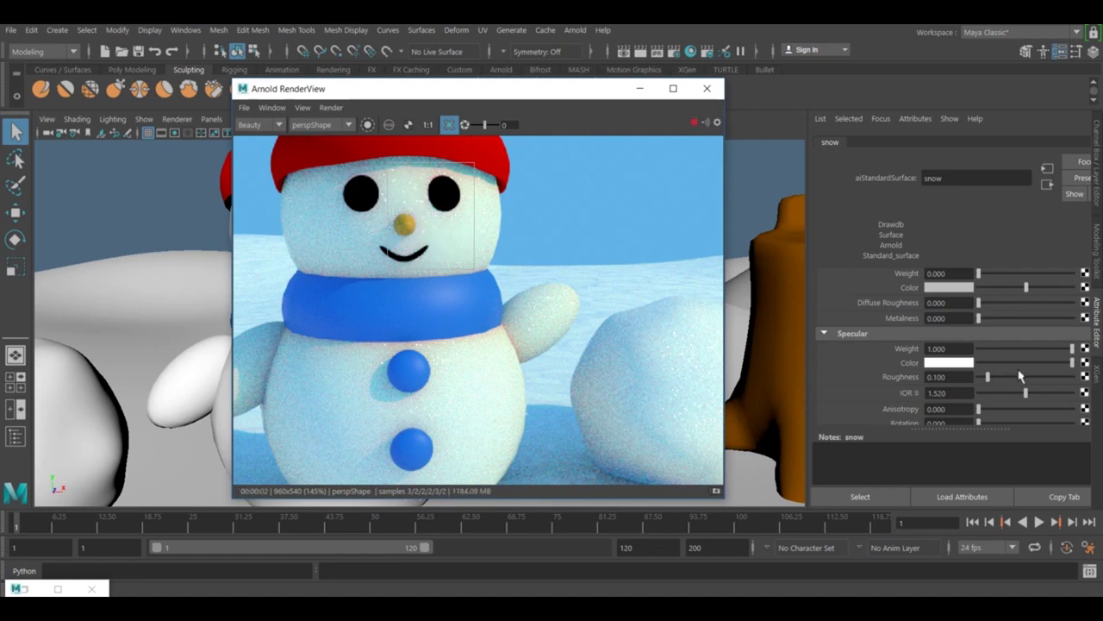
Set Specular Roughness to 0.050 and IOR to 2.404, then maximize the render window
click(960, 378)
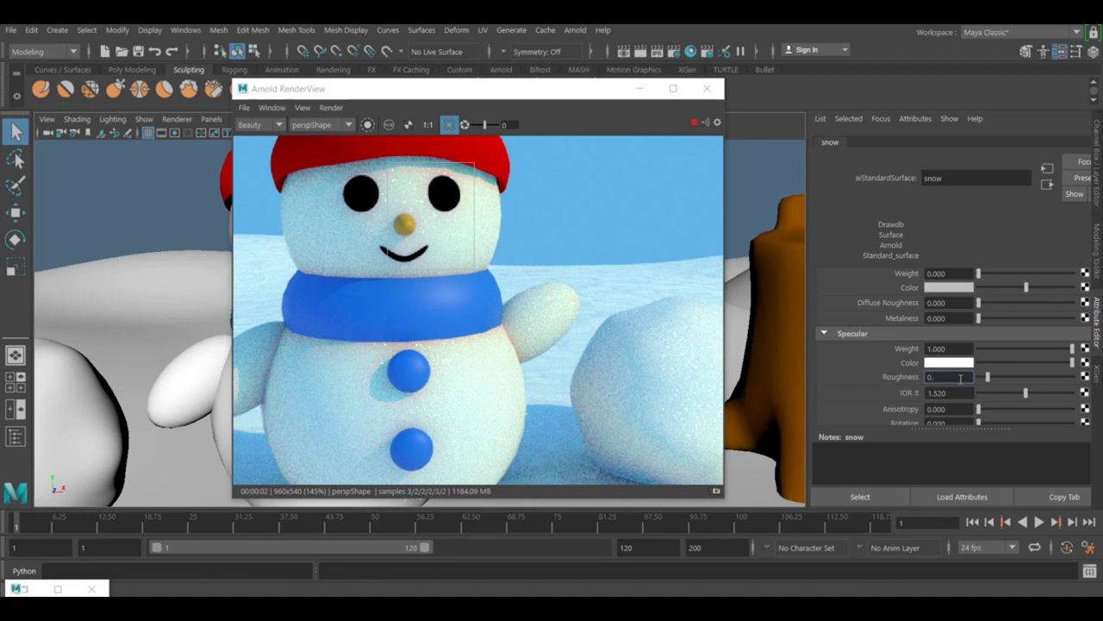
text(0.05)
key(Return)
double_click(969, 392)
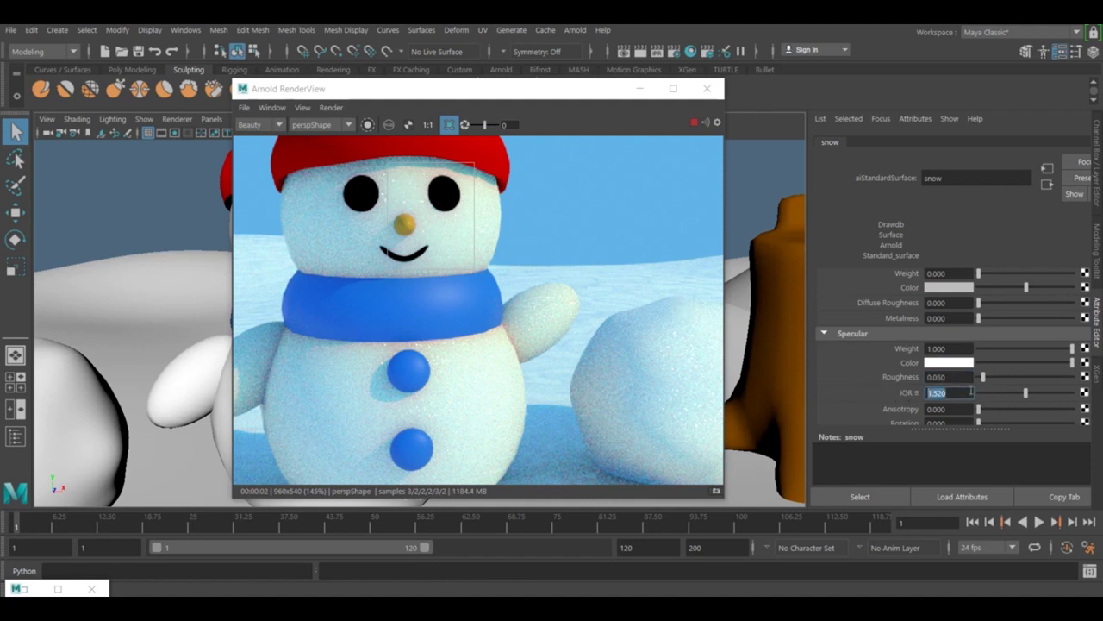
drag(1027, 393, 1055, 403)
scroll(969, 342, down, 5)
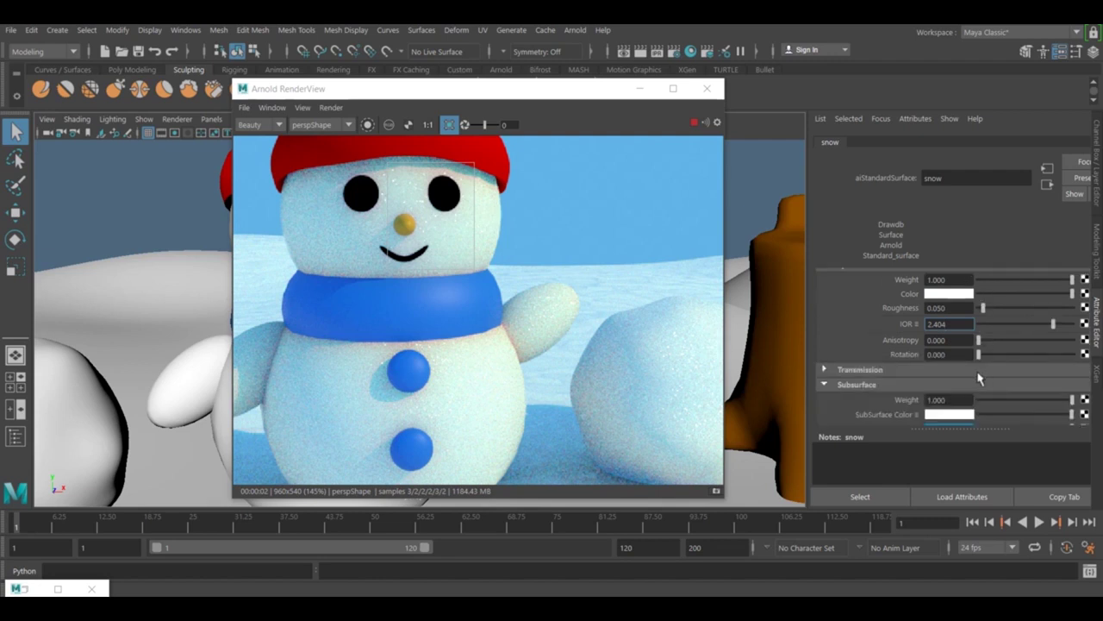
scroll(961, 363, down, 2)
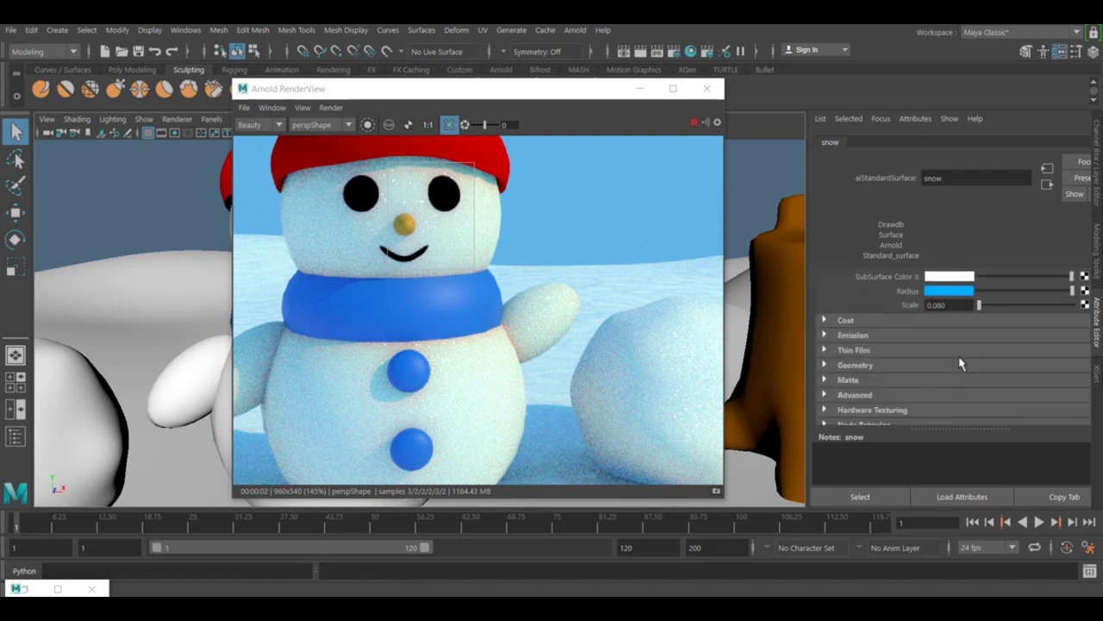
click(671, 87)
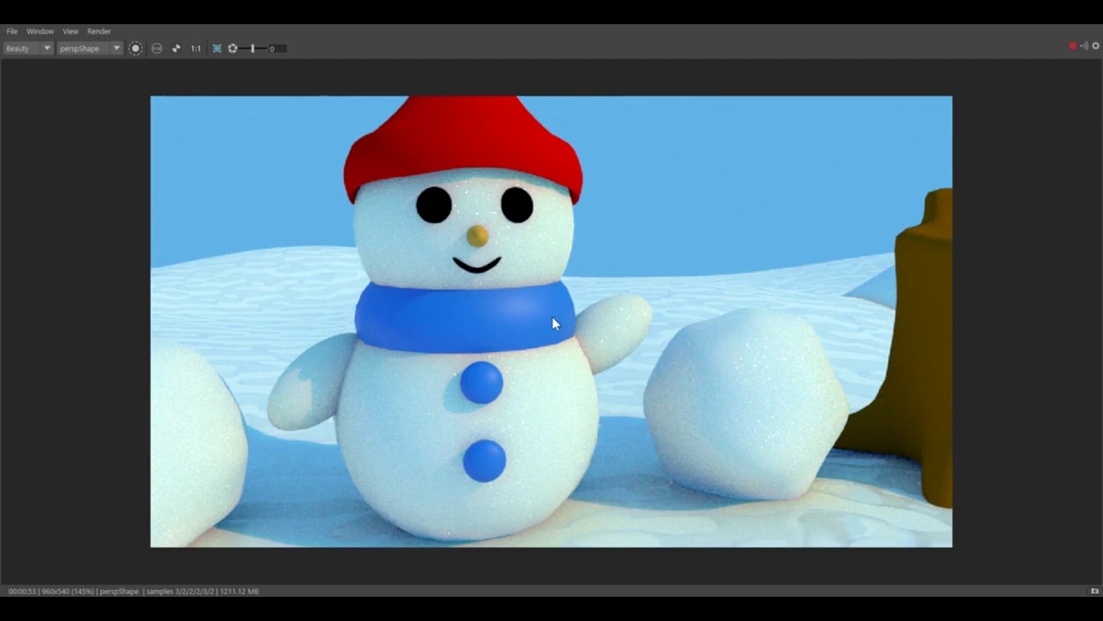
scroll(547, 324, up, 3)
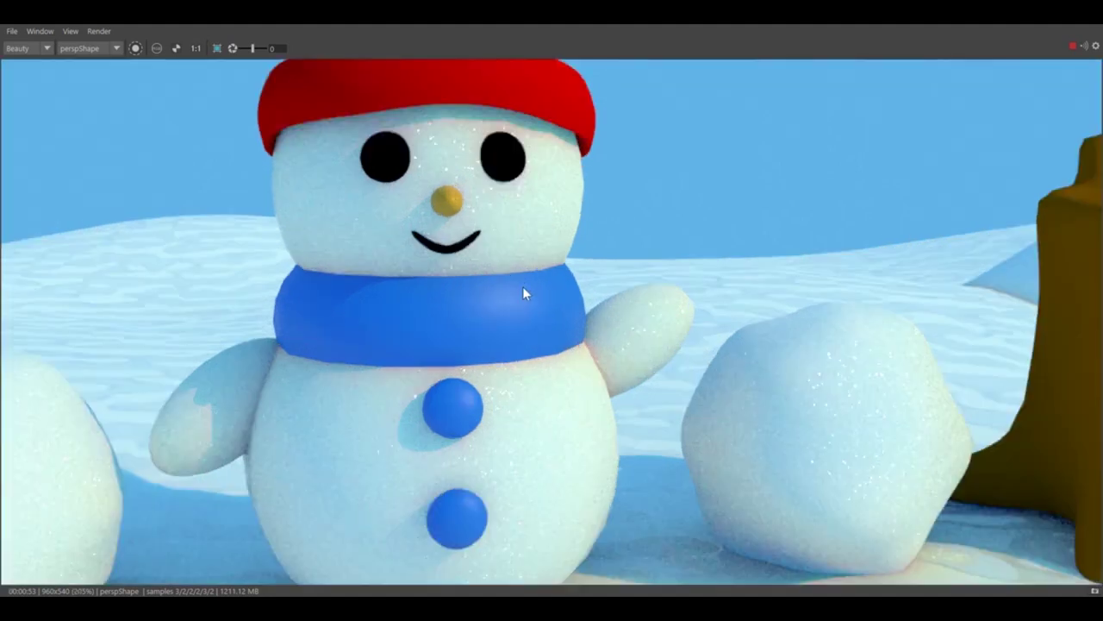
scroll(557, 342, up, 2)
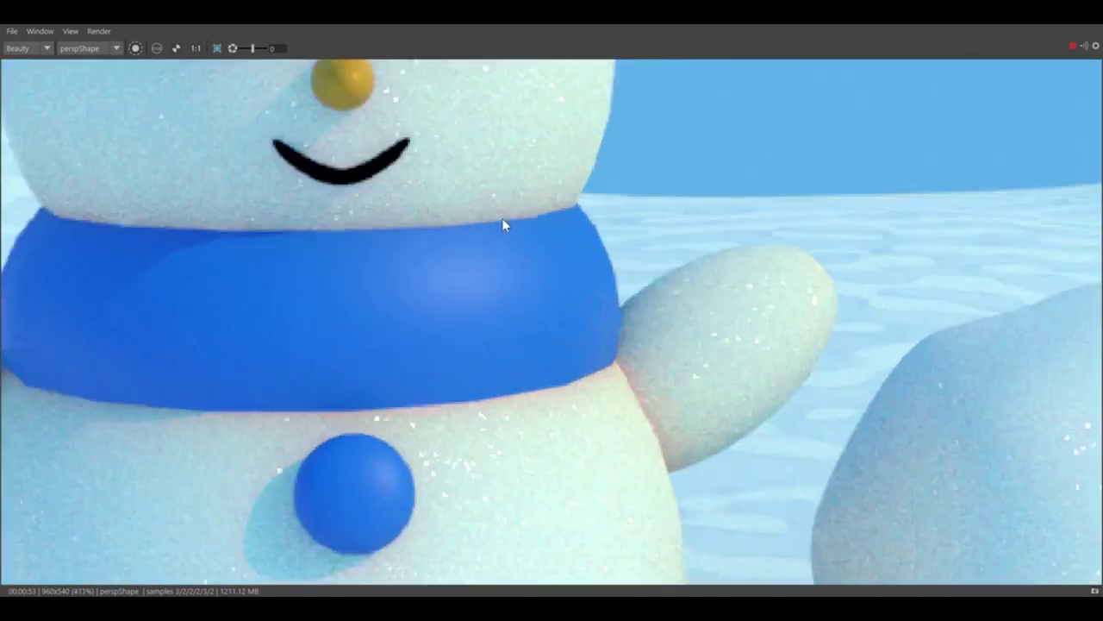
middle_drag(495, 185, 610, 406)
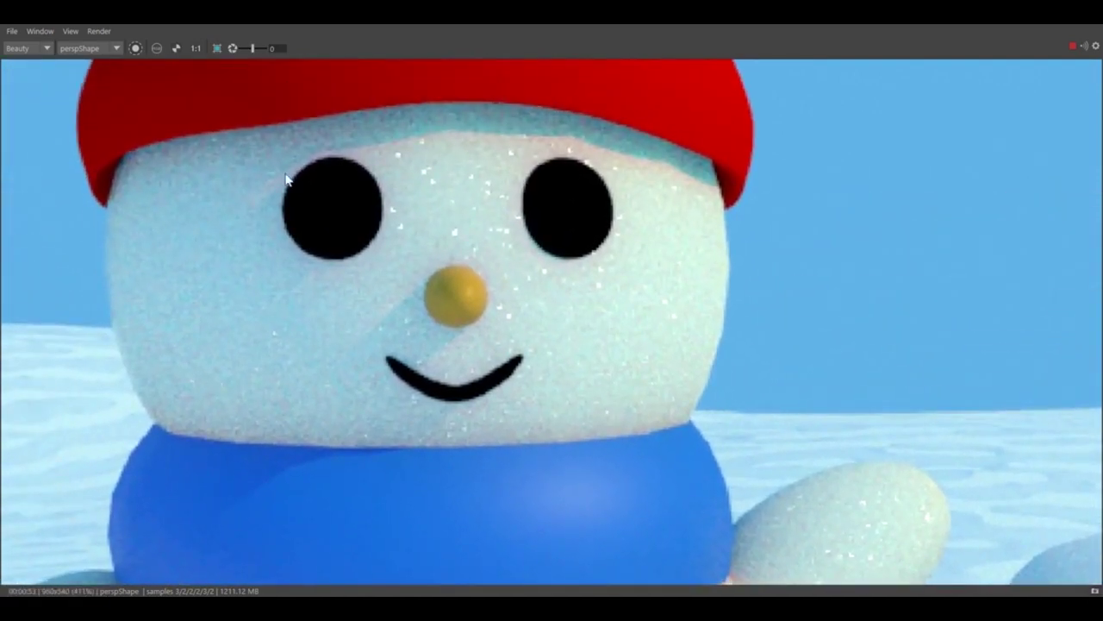
scroll(552, 258, down, 3)
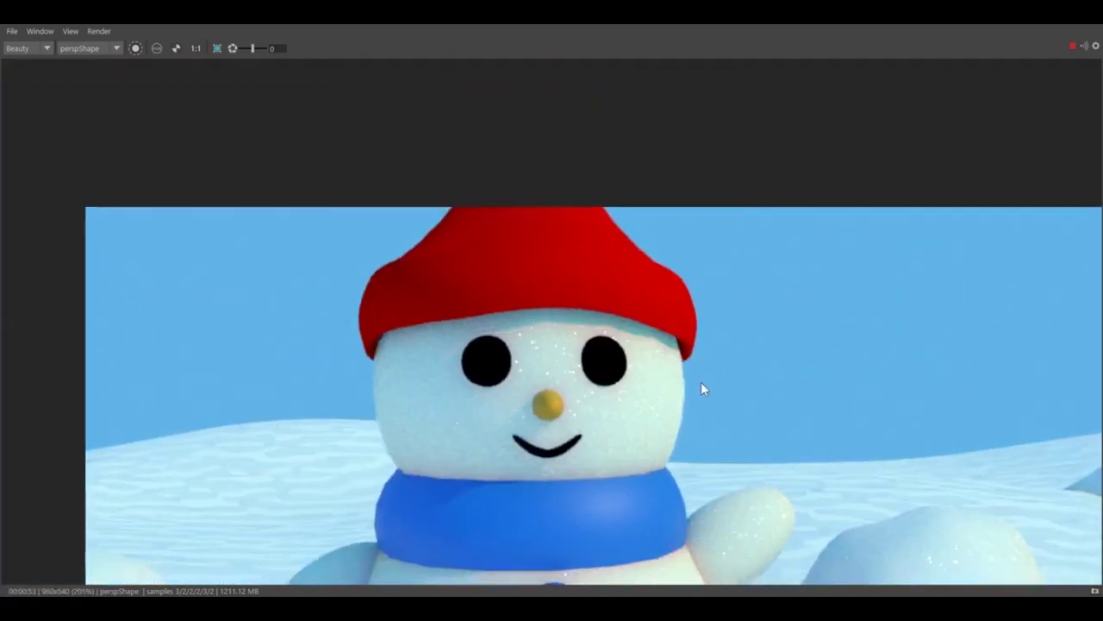
middle_drag(701, 382, 612, 88)
scroll(598, 264, up, 2)
middle_drag(586, 316, 278, 242)
scroll(411, 290, down, 5)
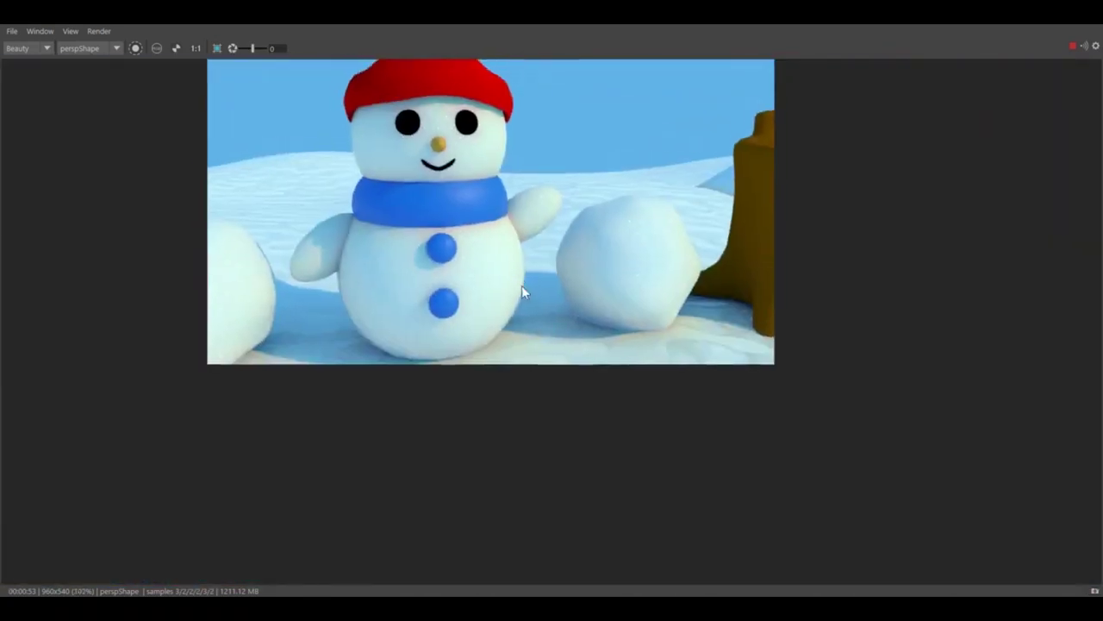
middle_drag(521, 285, 569, 404)
scroll(669, 363, up, 3)
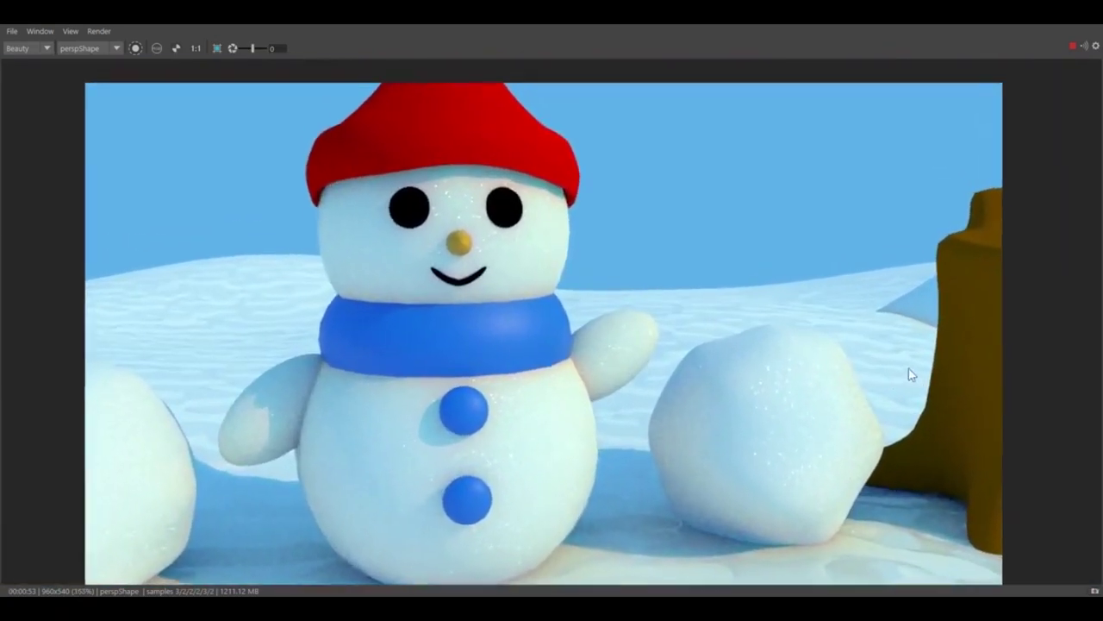